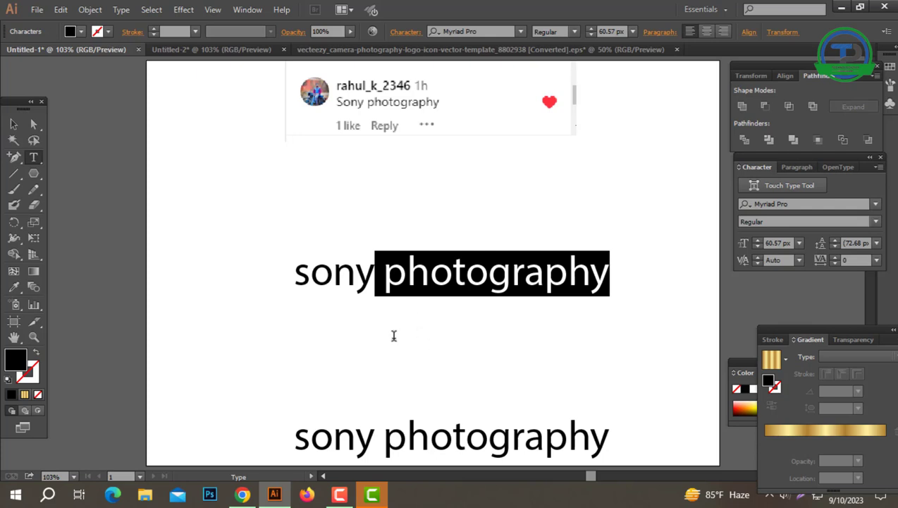
# - Split the word photography off the upper "sony photography" text into a separate text object placed below sony
pyautogui.press('BackSpace')
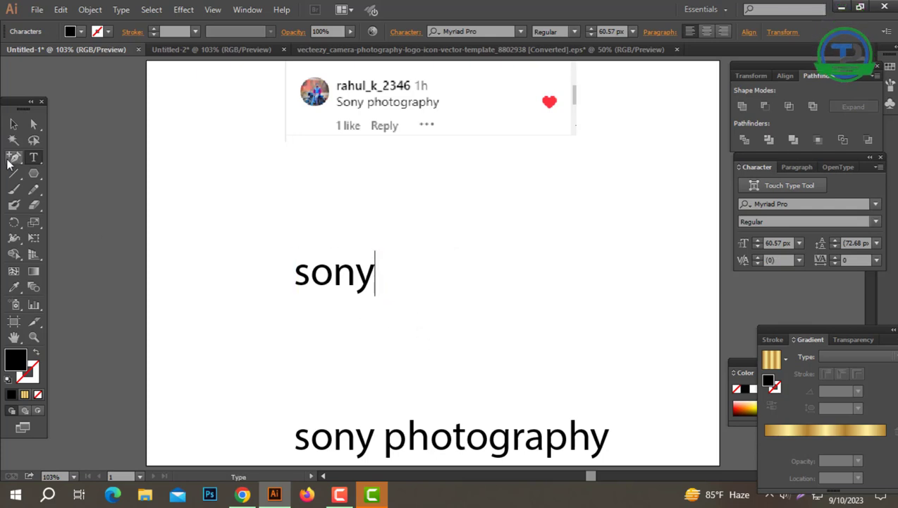
pyautogui.click(15, 122)
pyautogui.hotkey('ctrl', 'v')
pyautogui.moveTo(438, 257); pyautogui.dragTo(468, 339)
pyautogui.moveTo(318, 277); pyautogui.dragTo(392, 239)
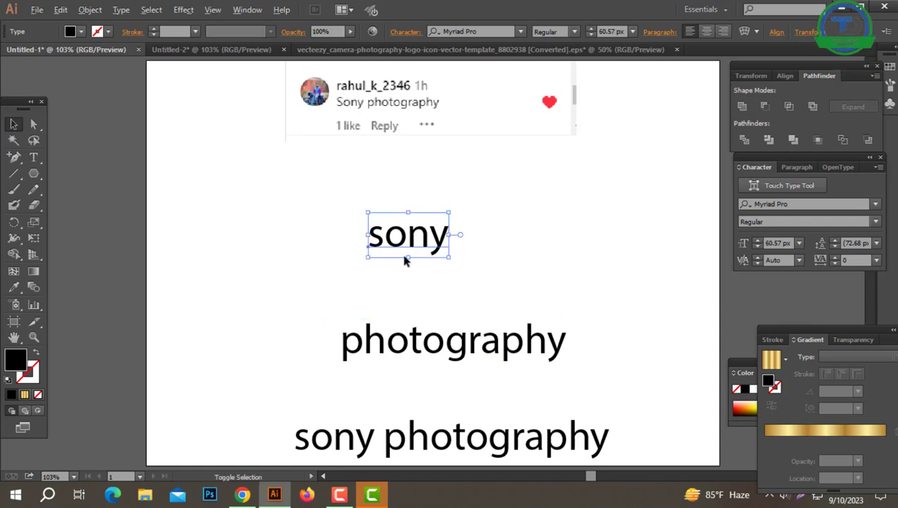
pyautogui.moveTo(438, 344); pyautogui.dragTo(403, 340)
# - Enlarge the separate word sony to a font size of about 221 px and capitalise its first letter
pyautogui.click(412, 243)
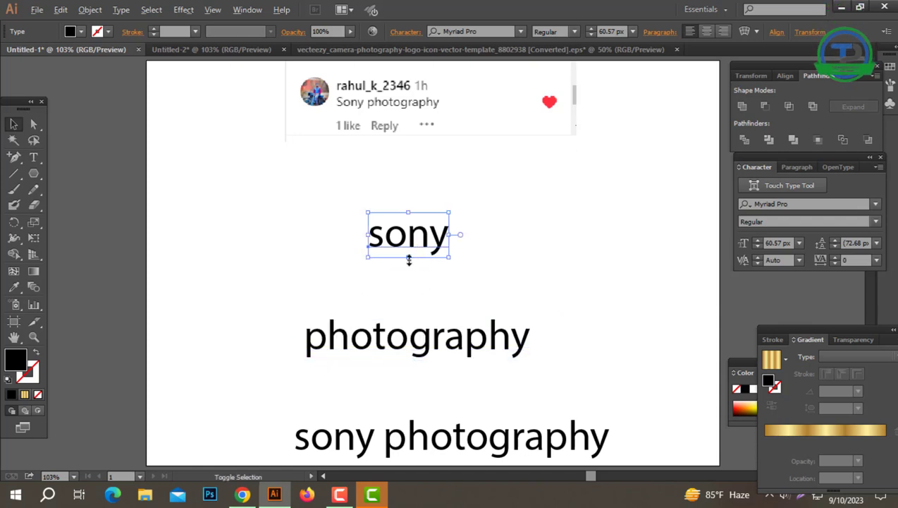
pyautogui.moveTo(411, 255); pyautogui.dragTo(420, 318)
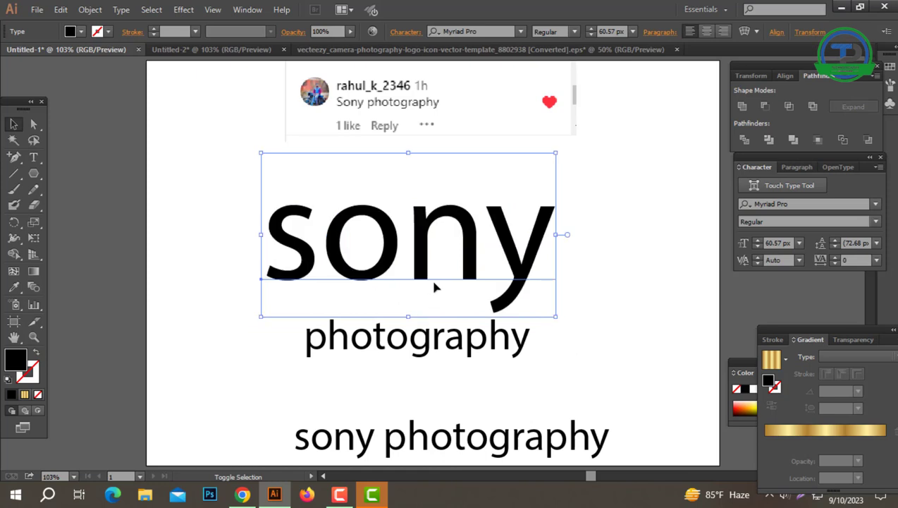
pyautogui.doubleClick(311, 240)
pyautogui.moveTo(312, 228); pyautogui.dragTo(245, 229)
pyautogui.write('S')
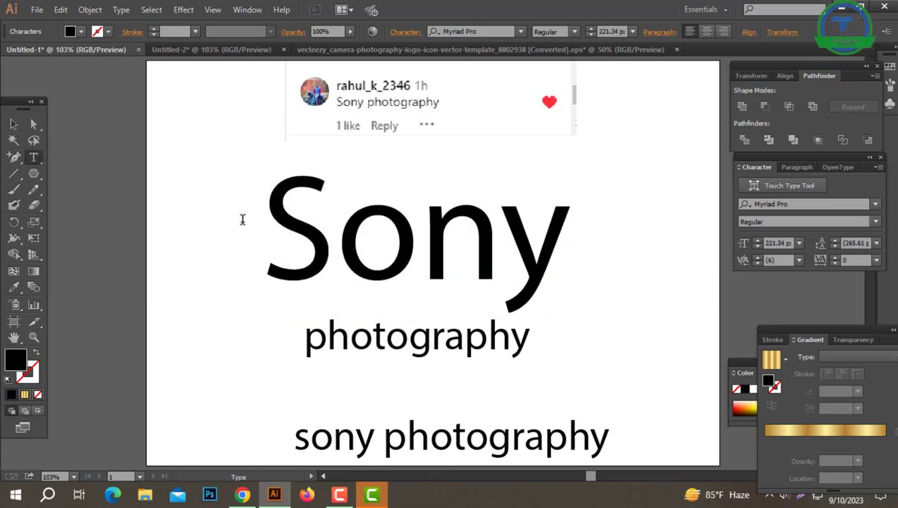
pyautogui.press('Escape')
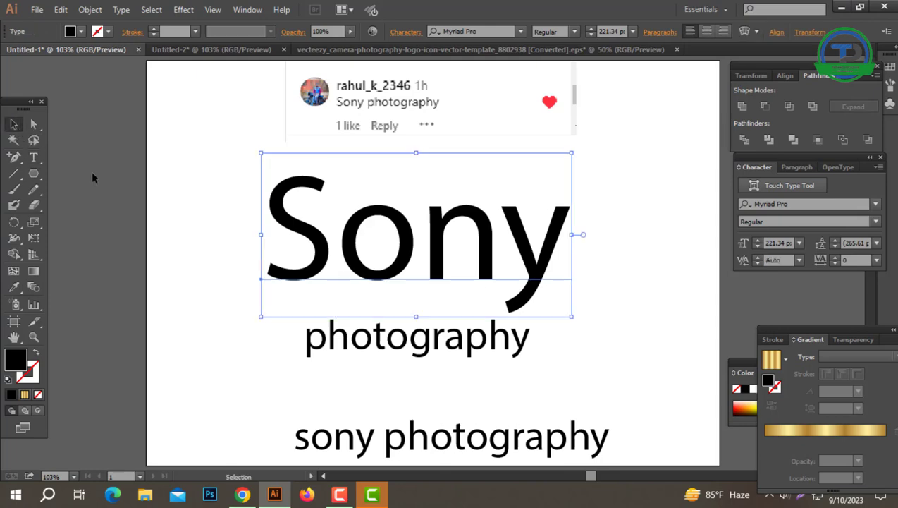
# - Change the case of the large Sony text to Title Case
pyautogui.click(122, 10)
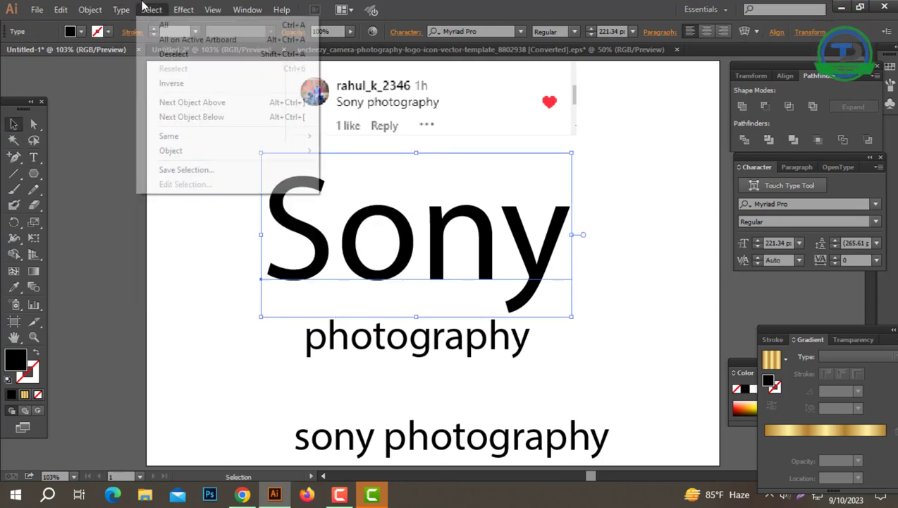
pyautogui.moveTo(170, 198)
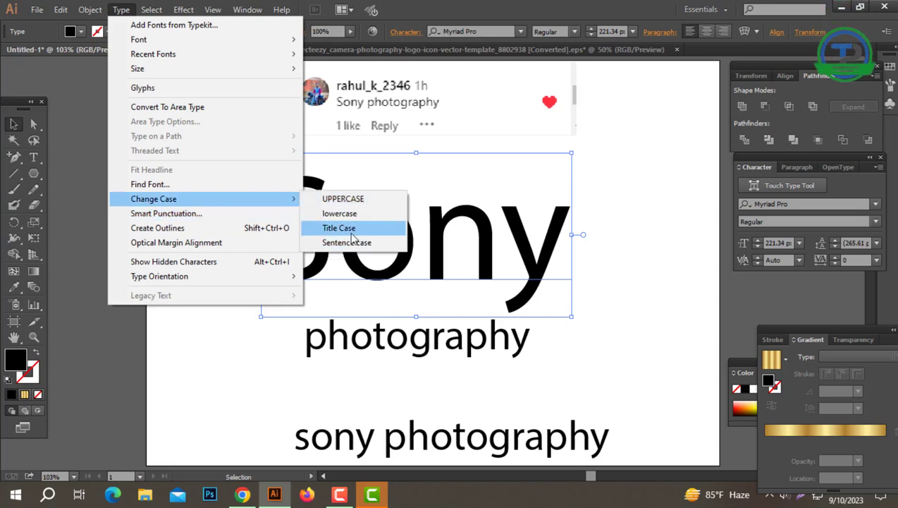
pyautogui.click(351, 233)
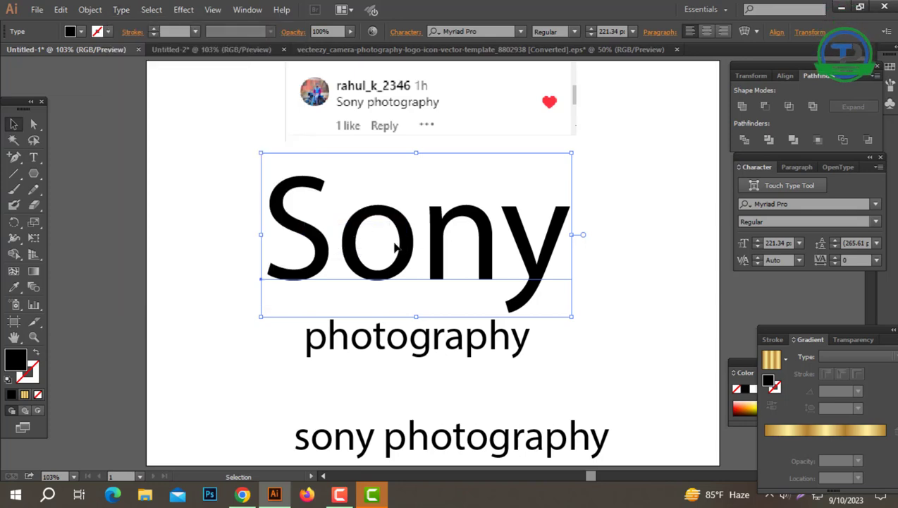
# - Lower the separate word photography to make room and set the Sony text's font to Janelotus-Demo
pyautogui.moveTo(423, 343); pyautogui.dragTo(424, 387)
pyautogui.moveTo(412, 239); pyautogui.dragTo(422, 251)
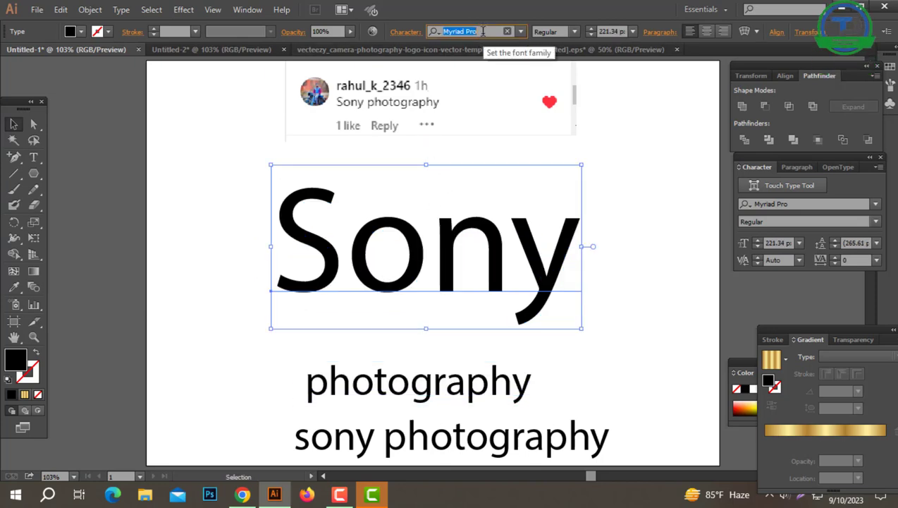
pyautogui.write('jan')
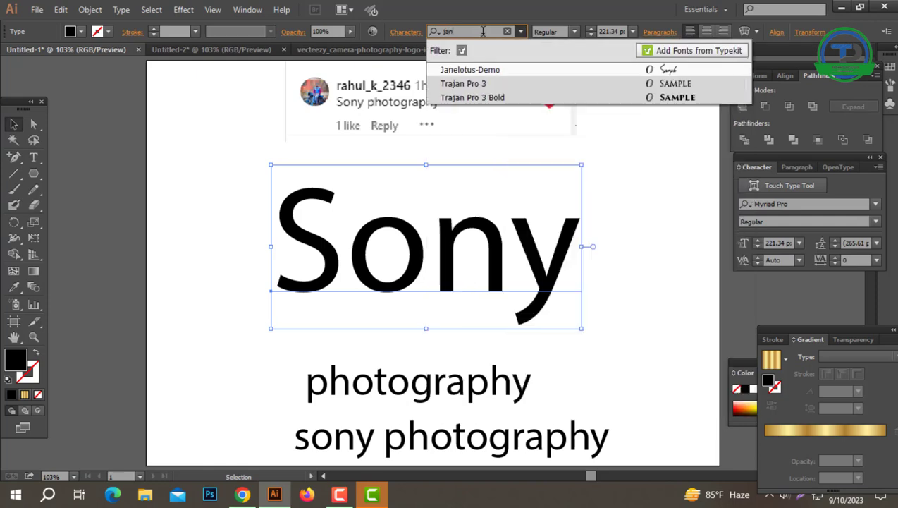
pyautogui.click(474, 70)
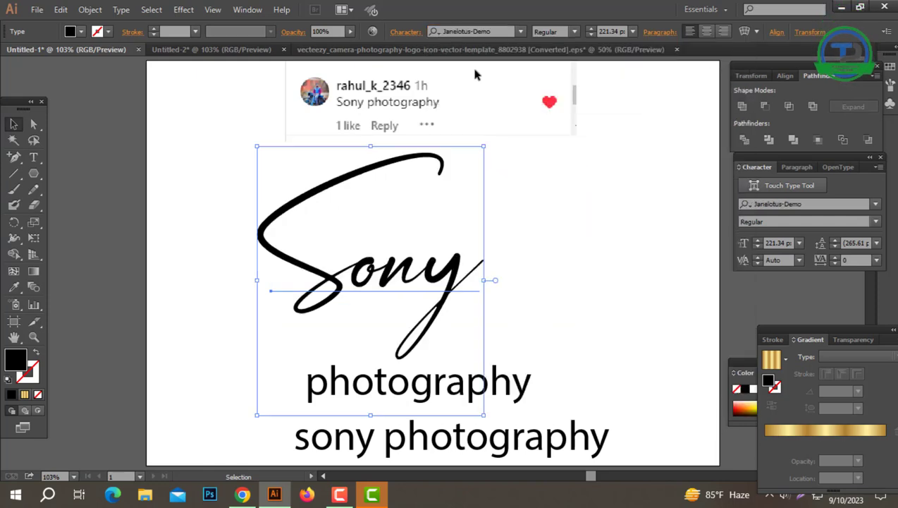
pyautogui.moveTo(431, 254); pyautogui.dragTo(440, 257)
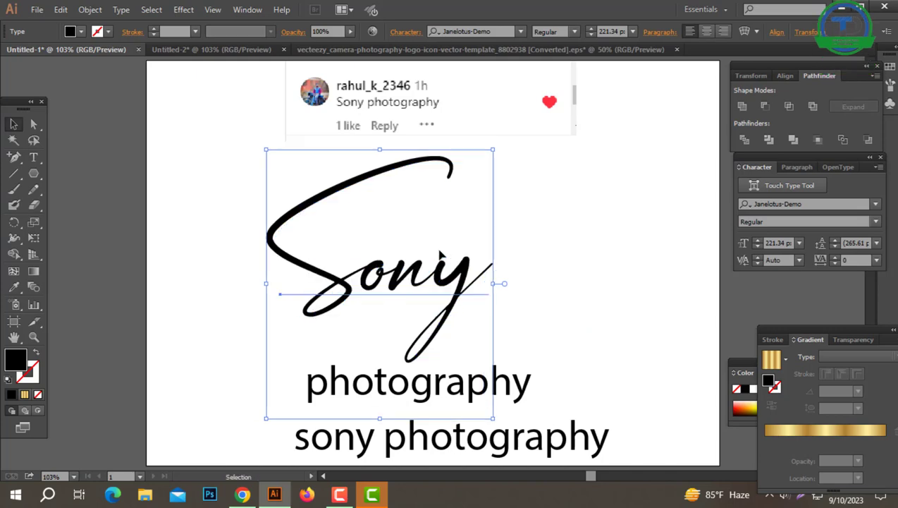
# - Convert the script Sony text to outlines and deselect it
pyautogui.rightClick(441, 252)
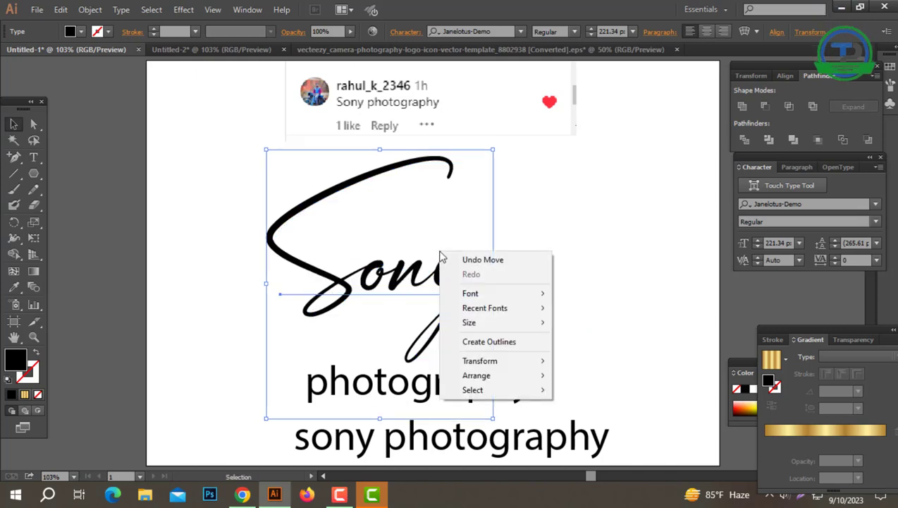
pyautogui.click(489, 342)
pyautogui.click(505, 339)
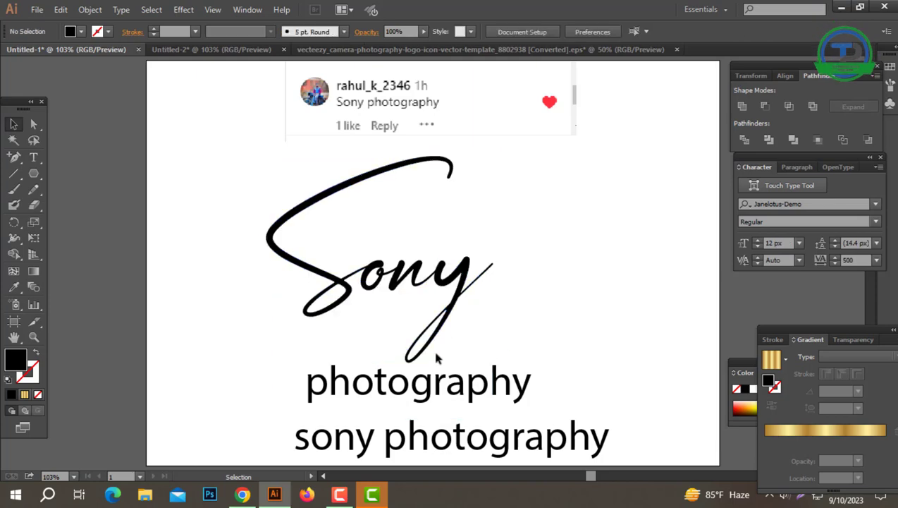
# - Set the font of the separate word photography below Sony to Nexa-Bold
pyautogui.click(433, 379)
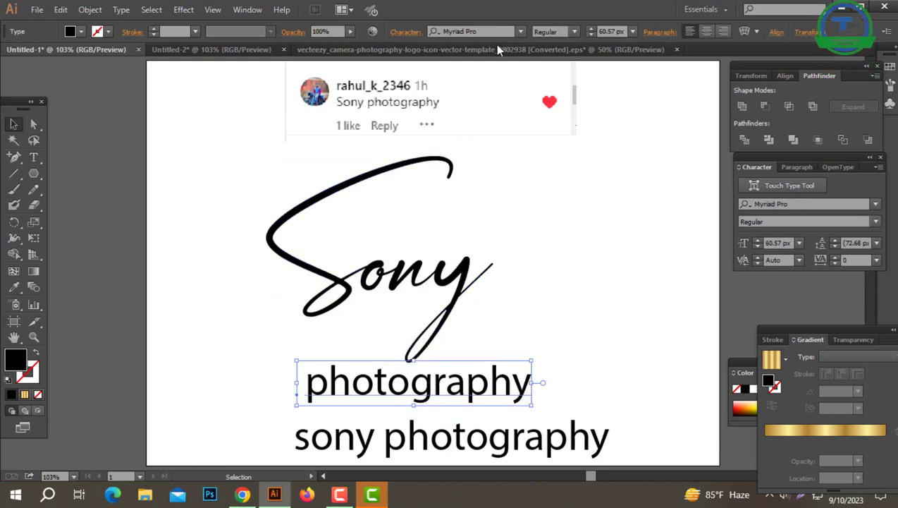
pyautogui.click(480, 31)
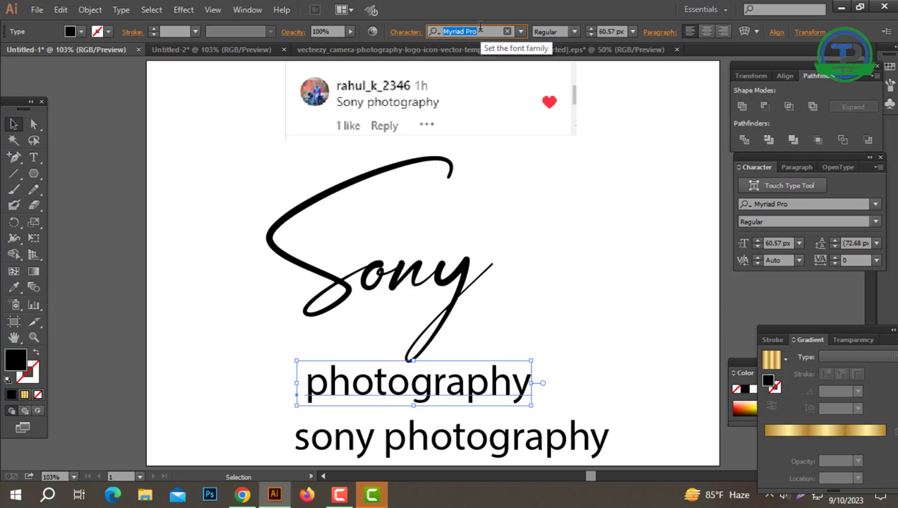
pyautogui.write('Nexa Bold')
pyautogui.press('Return')
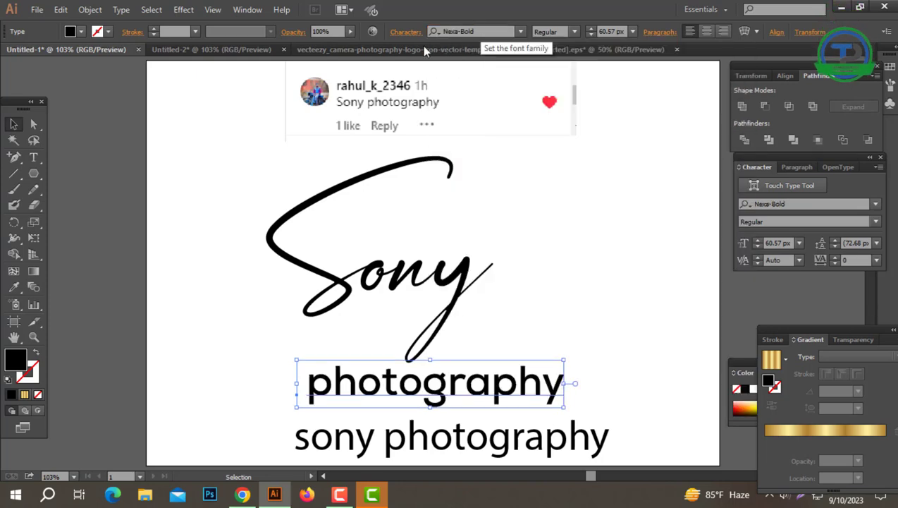
# - Change the Nexa-Bold word photography to uppercase and set its tracking to 500
pyautogui.click(121, 10)
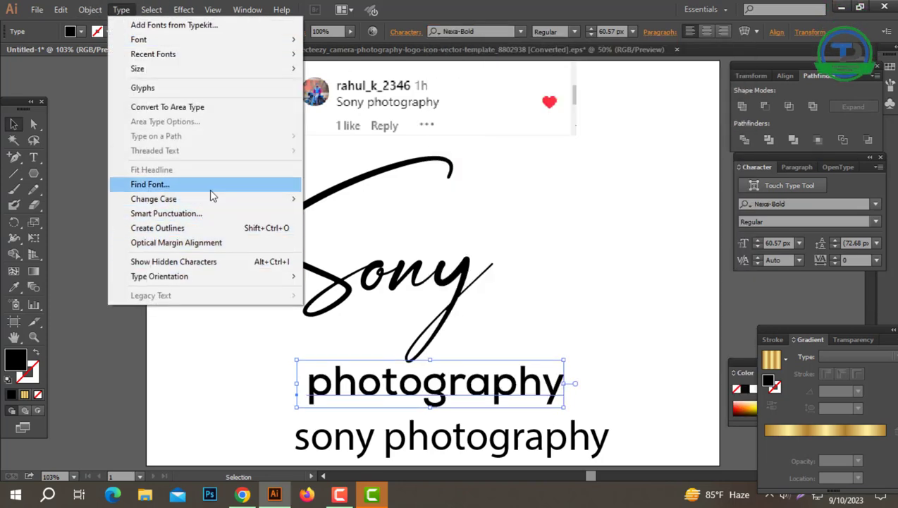
pyautogui.moveTo(208, 201)
pyautogui.click(371, 201)
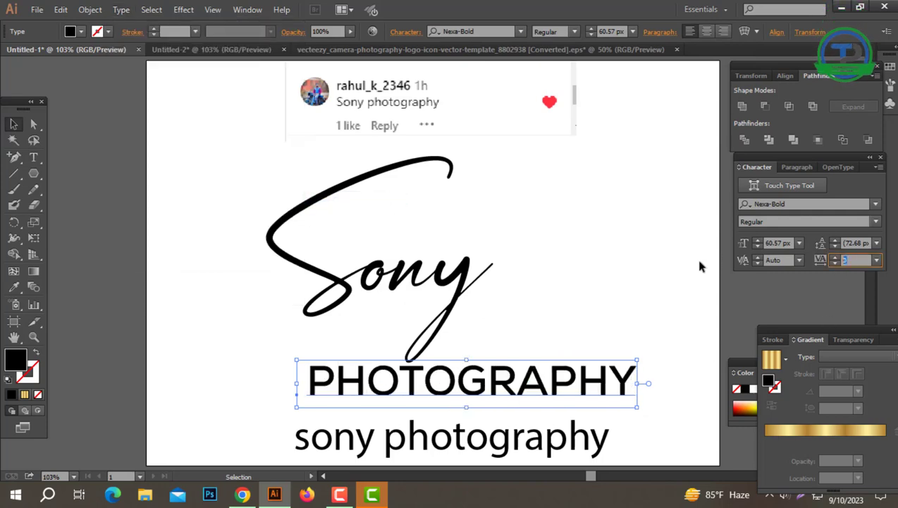
pyautogui.write('500')
pyautogui.press('Return')
# - Move the widely spaced PHOTOGRAPHY text across the tail of Sony's y and convert it to outlines
pyautogui.moveTo(628, 367); pyautogui.dragTo(455, 337)
pyautogui.rightClick(464, 332)
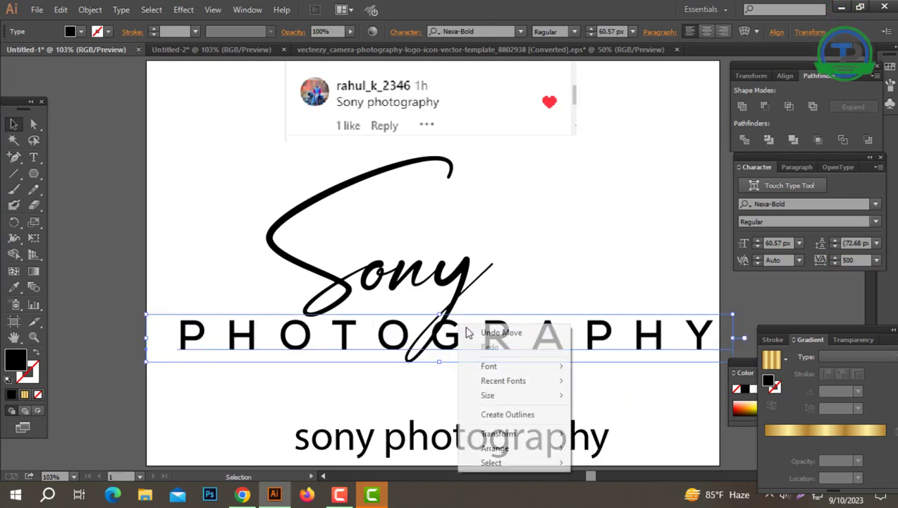
pyautogui.click(519, 414)
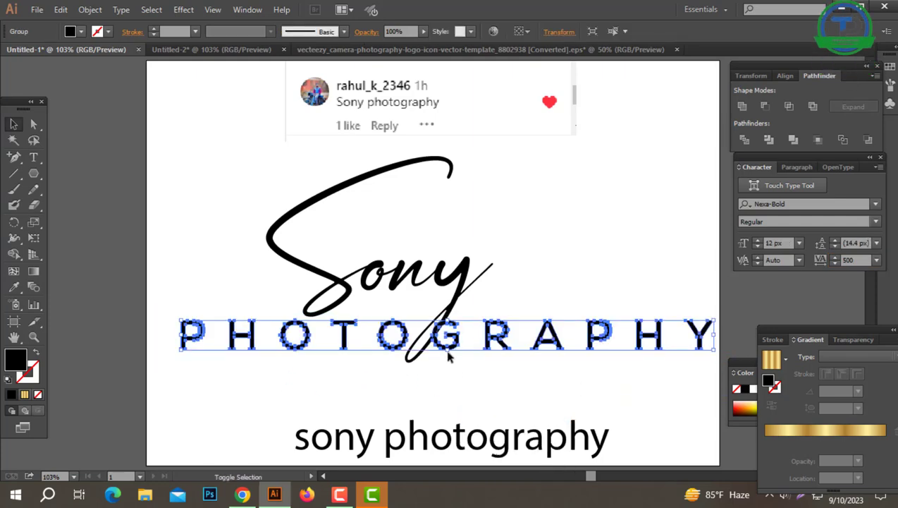
# - Scale down the PHOTOGRAPHY outlines and position them just beneath the letters ony, crossing the y's tail
pyautogui.moveTo(446, 351); pyautogui.dragTo(465, 330)
pyautogui.click(476, 348)
pyautogui.hotkey('ctrl', 'z')
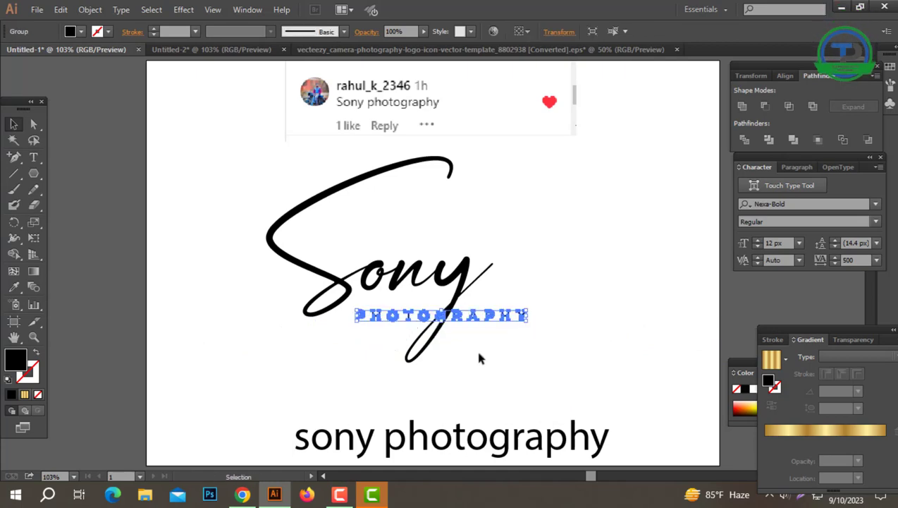
pyautogui.click(477, 357)
# - Draw a filled rectangle about 2.5 in by 0.34 in over PHOTOGRAPHY where the y's tail crosses it
pyautogui.hotkey('ctrl', 'space')
pyautogui.click(450, 303)
pyautogui.click(447, 255)
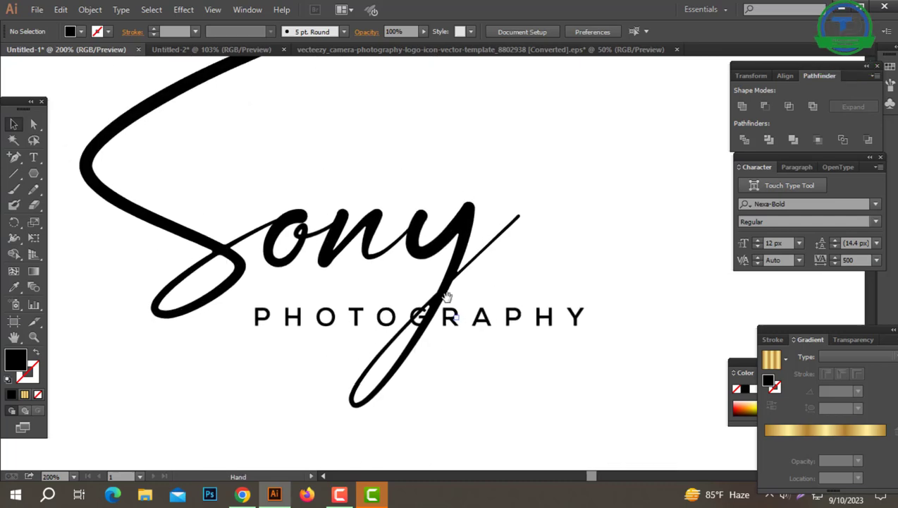
pyautogui.click(432, 311)
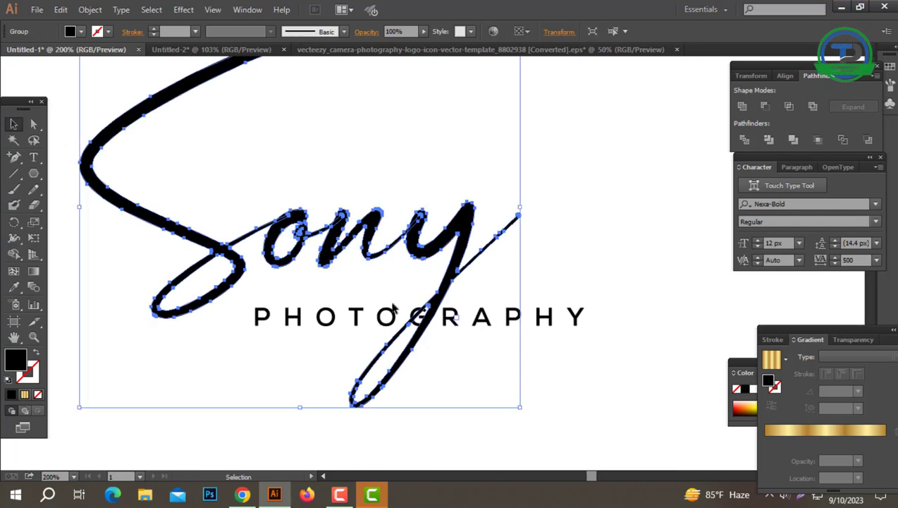
pyautogui.click(443, 365)
pyautogui.moveTo(33, 174); pyautogui.dragTo(102, 174)
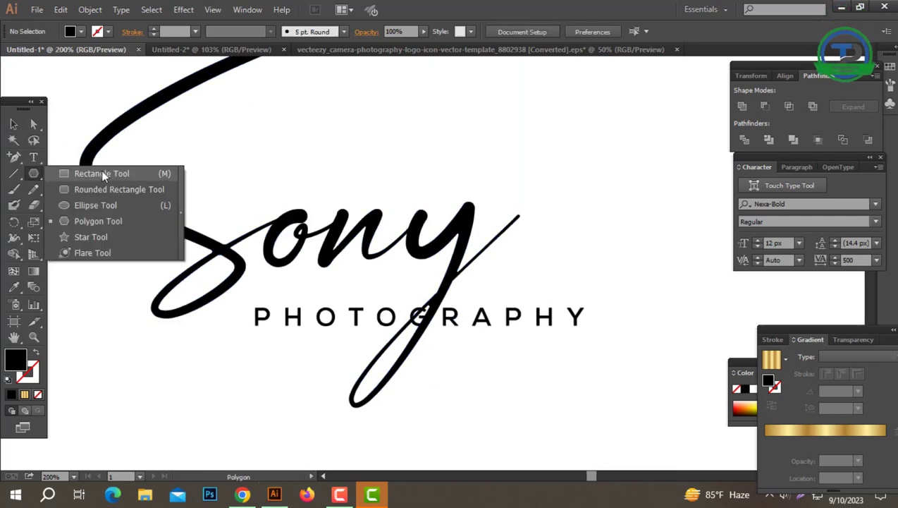
pyautogui.click(102, 174)
pyautogui.moveTo(347, 301); pyautogui.dragTo(586, 332)
pyautogui.click(13, 124)
# - Ungroup the outlined Sony lettering so that its letters are separate objects
pyautogui.click(479, 258)
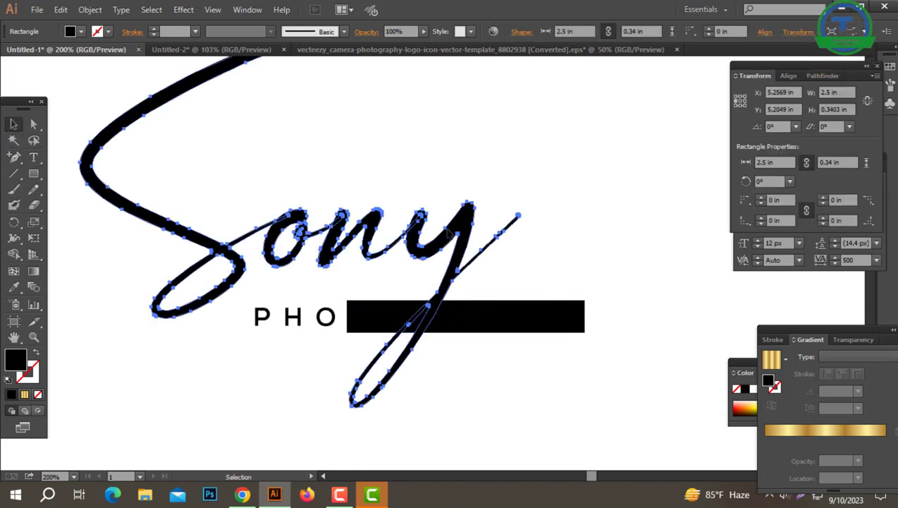
pyautogui.rightClick(446, 228)
pyautogui.click(486, 305)
pyautogui.click(624, 276)
# - Subtract the rectangle from the letter y with Minus Front to cut a gap in its tail
pyautogui.click(462, 313)
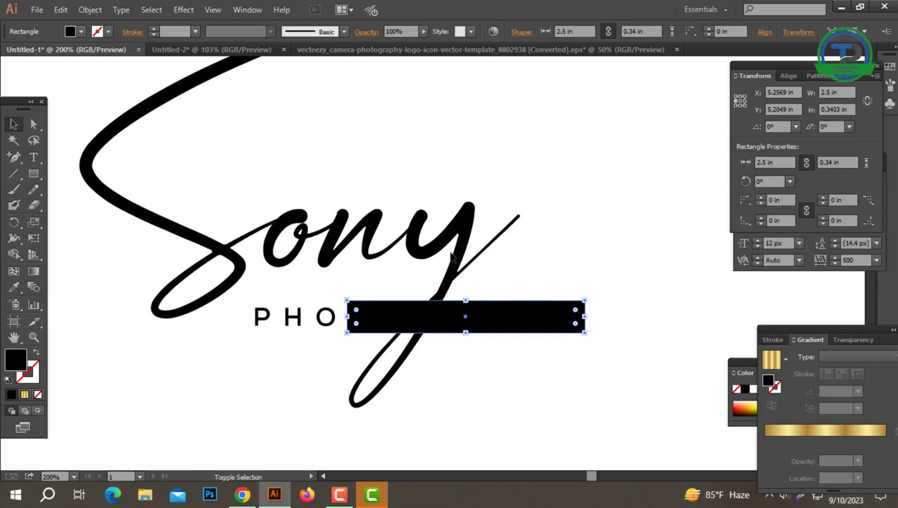
pyautogui.keyDown('shift'); pyautogui.click(453, 258); pyautogui.keyUp('shift')
pyautogui.click(818, 75)
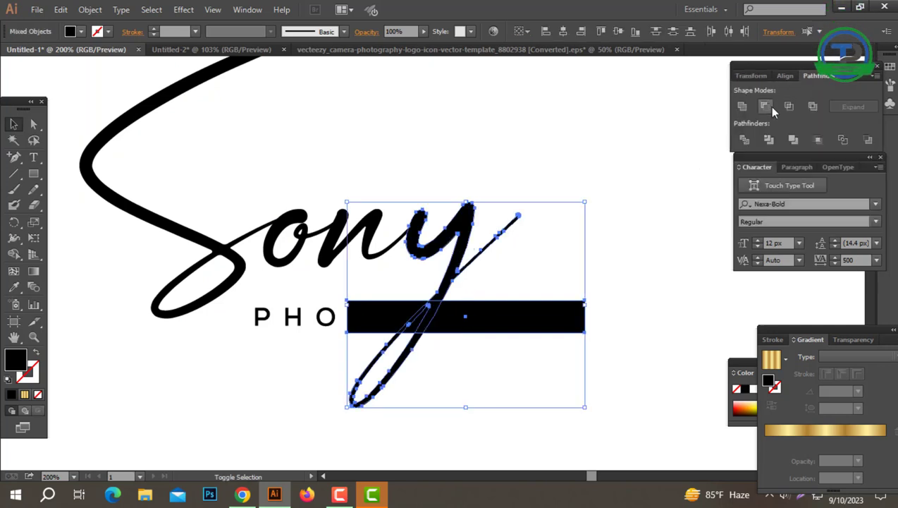
pyautogui.click(766, 106)
pyautogui.click(596, 204)
pyautogui.click(552, 315)
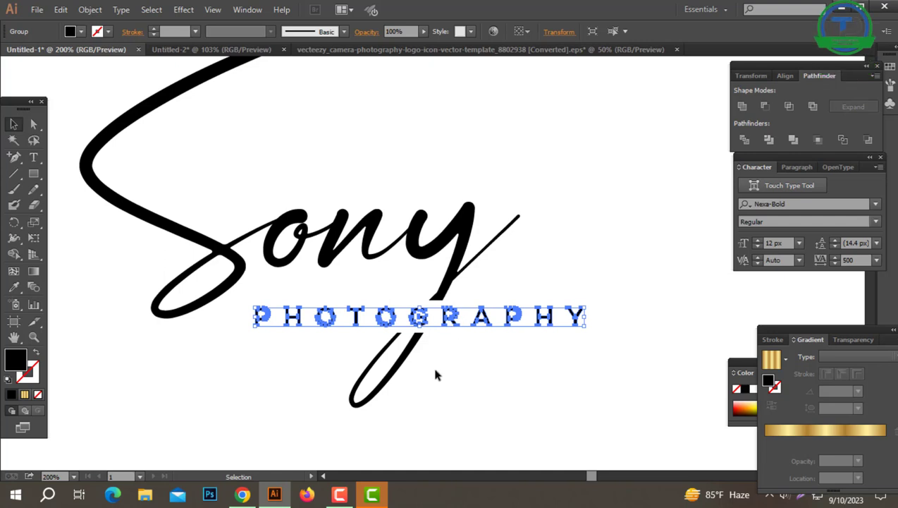
pyautogui.keyDown('shift'); pyautogui.click(387, 262); pyautogui.keyUp('shift')
pyautogui.click(487, 390)
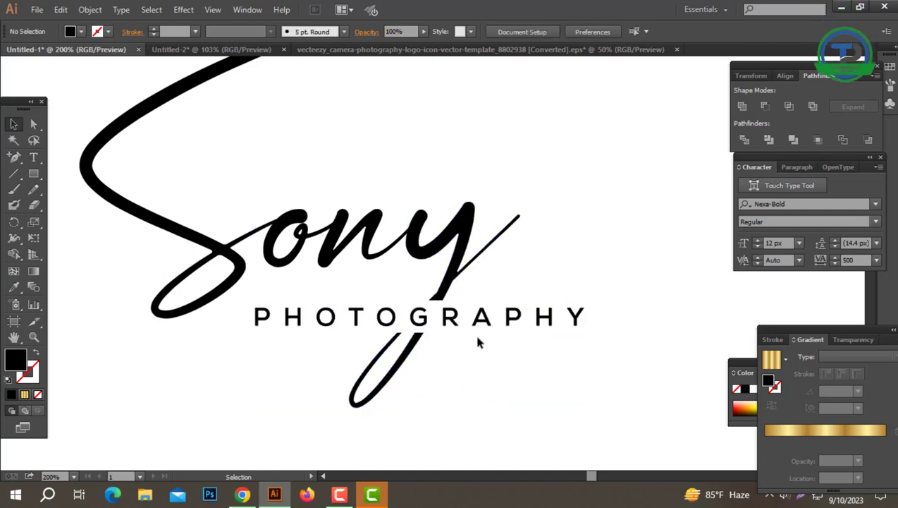
# - Place the white camera graphic in the upper-right area of the artboard, beside the Sony lettering
pyautogui.keyDown('alt'); pyautogui.click(451, 289); pyautogui.keyUp('alt')
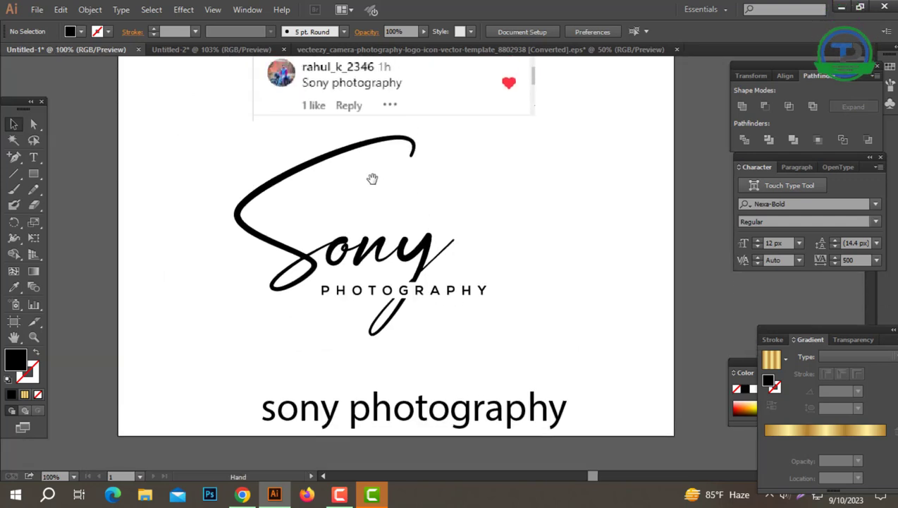
pyautogui.moveTo(373, 181); pyautogui.dragTo(305, 215)
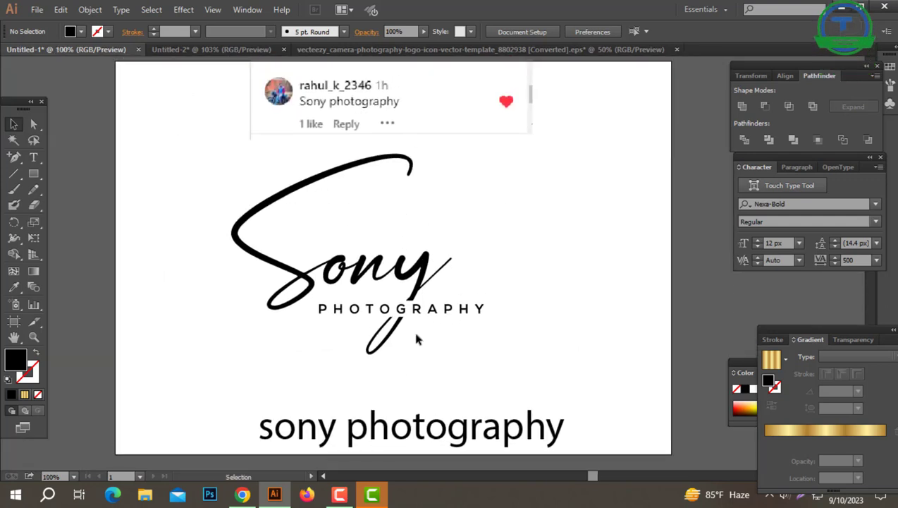
pyautogui.hotkey('ctrl', 'a')
pyautogui.click(461, 180)
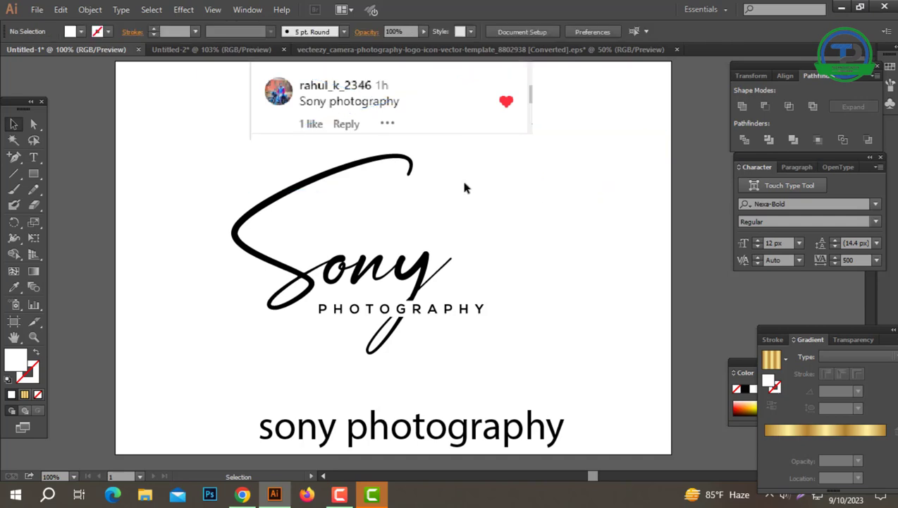
pyautogui.click(394, 108)
pyautogui.moveTo(674, 223); pyautogui.dragTo(570, 86)
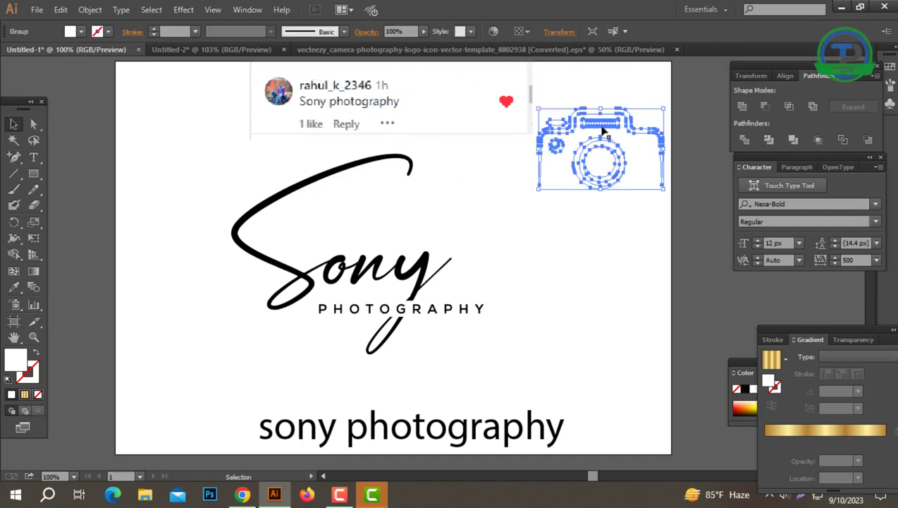
# - Move the camera graphic beside the Sony lettering and colour it black by sampling the letter S with the Eyedropper
pyautogui.moveTo(603, 131); pyautogui.dragTo(499, 179)
pyautogui.press('i')
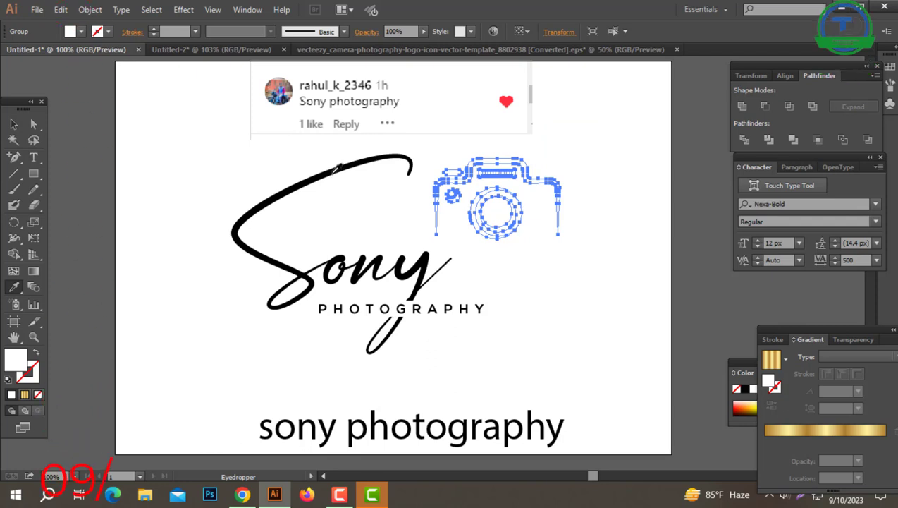
pyautogui.click(270, 187)
pyautogui.click(16, 124)
pyautogui.click(555, 202)
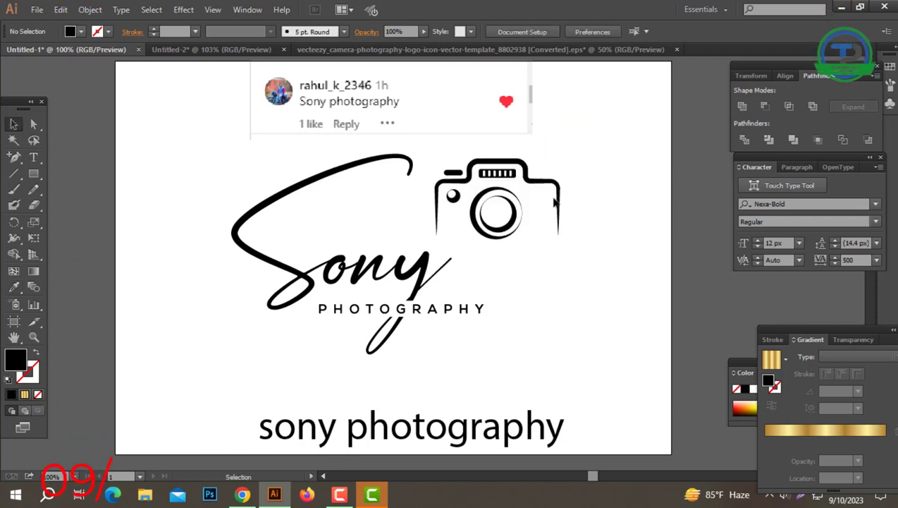
# - Move the camera graphic over the upper stroke of the letter S
pyautogui.click(525, 182)
pyautogui.moveTo(526, 182); pyautogui.dragTo(364, 182)
pyautogui.click(448, 231)
# - Tilt the camera counterclockwise to follow the S's upper stroke, align it there, and place a spare copy beside the logo
pyautogui.hotkey('ctrl', '+')
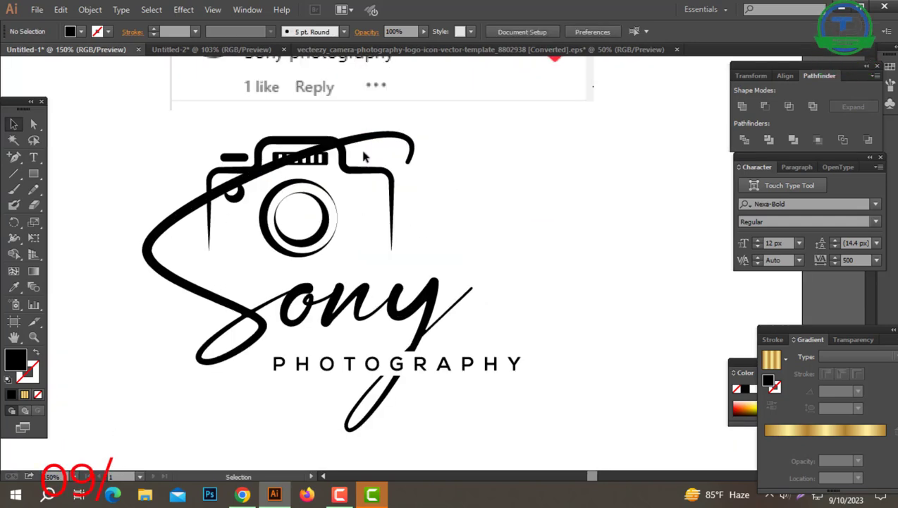
pyautogui.click(373, 180)
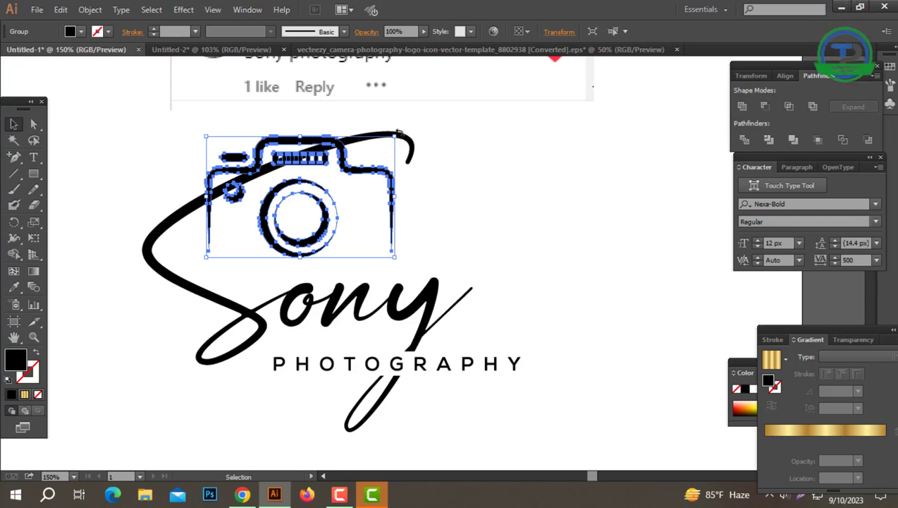
pyautogui.moveTo(398, 132); pyautogui.dragTo(373, 93)
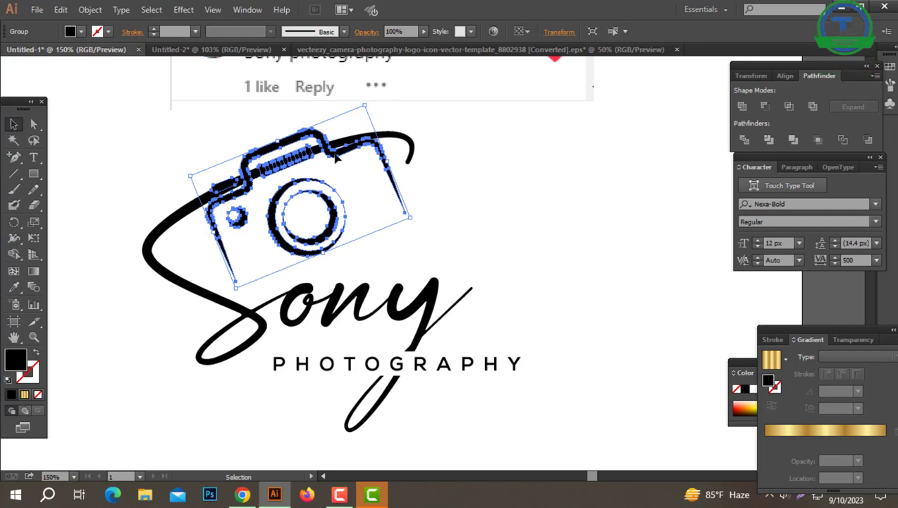
pyautogui.moveTo(341, 177); pyautogui.dragTo(319, 145)
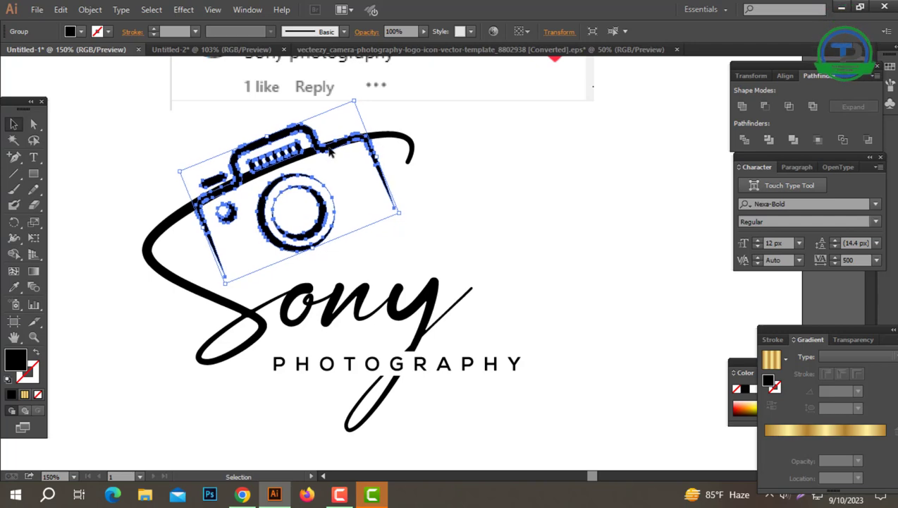
pyautogui.moveTo(330, 150); pyautogui.dragTo(641, 202)
pyautogui.click(525, 158)
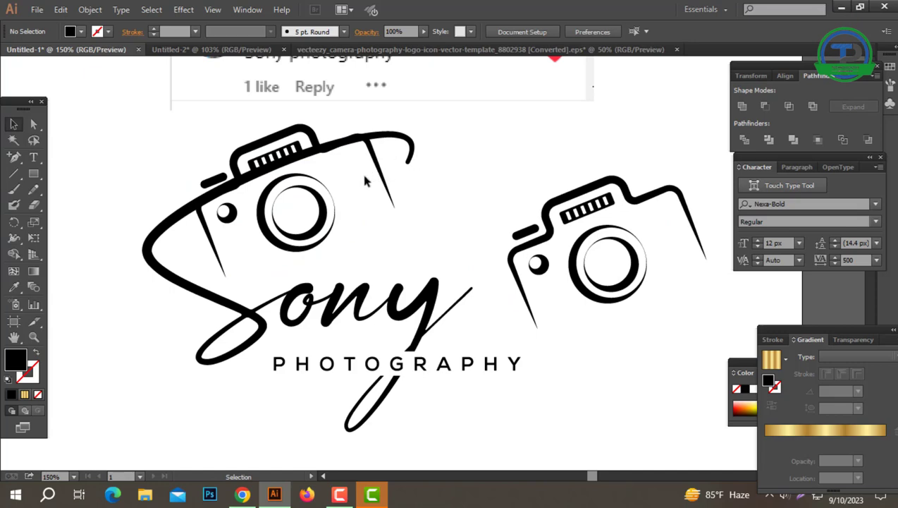
# - Ungroup the camera overlapping the S so that its body outline and lens are separate objects
pyautogui.hotkey('ctrl', 'space')
pyautogui.keyDown('ctrl'); pyautogui.click(390, 229); pyautogui.keyUp('ctrl')
pyautogui.keyDown('ctrl'); pyautogui.click(390, 228); pyautogui.keyUp('ctrl')
pyautogui.moveTo(496, 187); pyautogui.dragTo(563, 197)
pyautogui.moveTo(494, 191); pyautogui.dragTo(436, 150)
pyautogui.click(575, 144)
pyautogui.rightClick(575, 138)
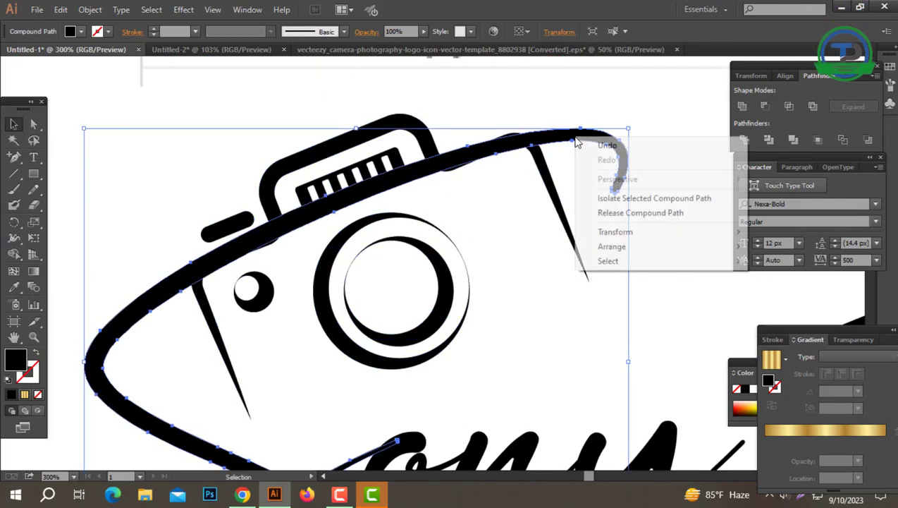
pyautogui.moveTo(608, 234)
pyautogui.click(445, 177)
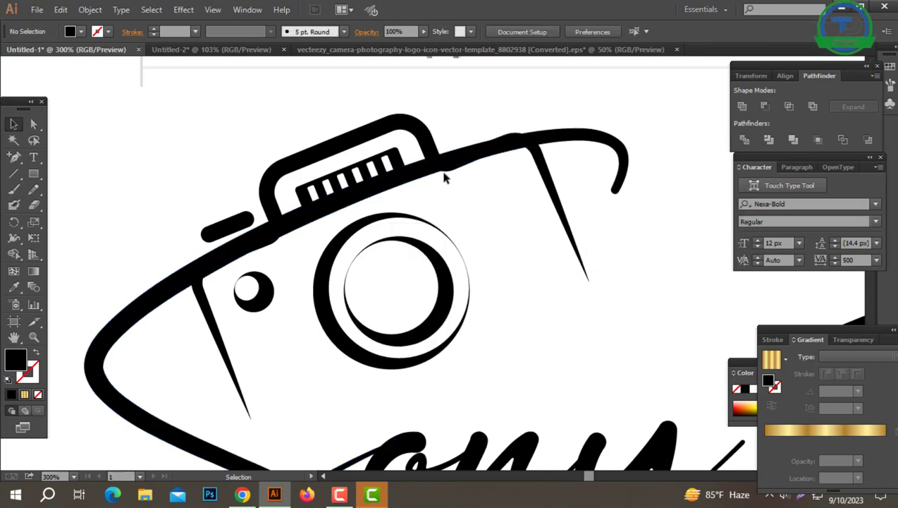
pyautogui.rightClick(420, 132)
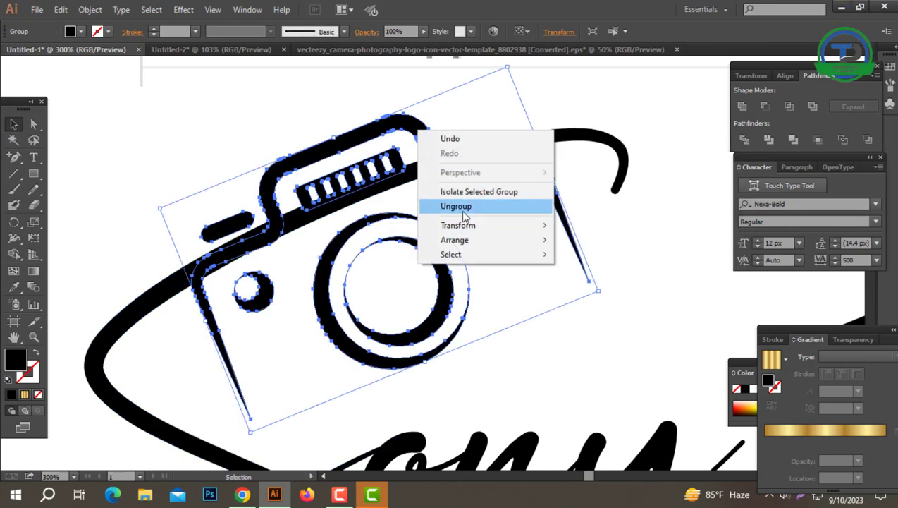
pyautogui.click(461, 210)
# - Divide the camera body outline and the letter S where they overlap using Pathfinder, and ungroup the resulting pieces
pyautogui.click(413, 159)
pyautogui.click(418, 139)
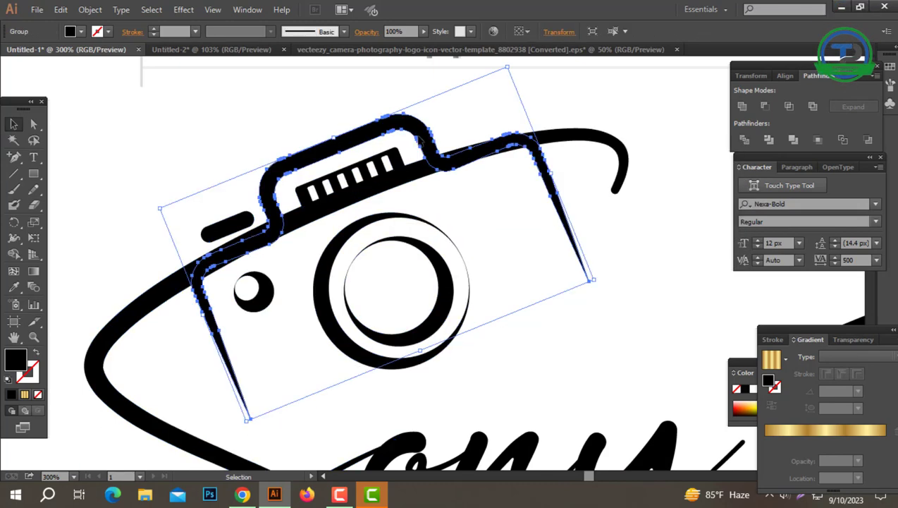
pyautogui.moveTo(485, 206); pyautogui.dragTo(469, 137)
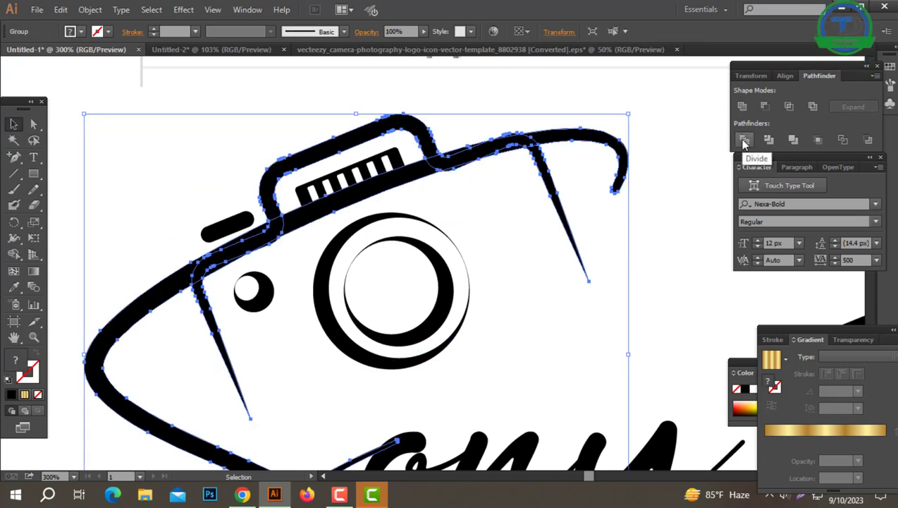
pyautogui.click(744, 140)
pyautogui.rightClick(496, 210)
pyautogui.click(540, 287)
pyautogui.click(529, 261)
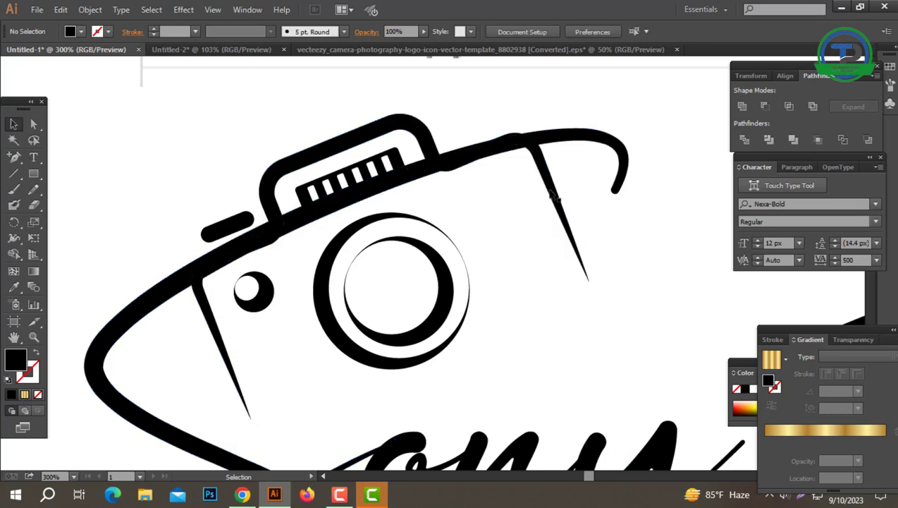
# - Delete the two tapered side lines of the camera body below the S's stroke
pyautogui.click(562, 235)
pyautogui.press('Delete')
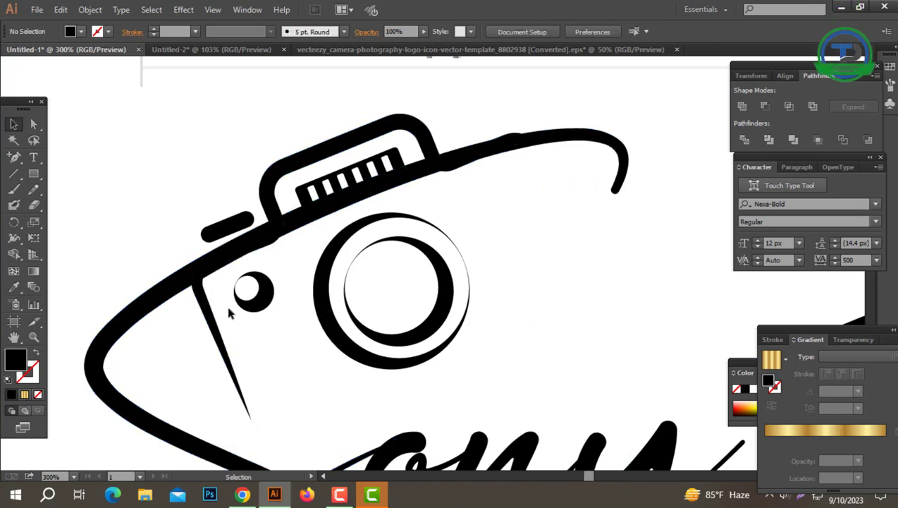
pyautogui.hotkey('ctrl', 'z')
pyautogui.press('Delete')
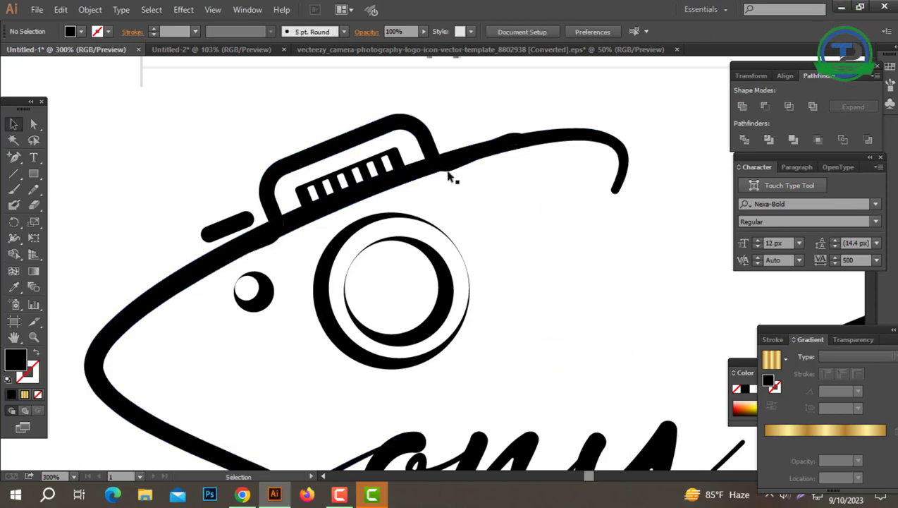
# - Delete the leftover body fragments protruding beneath the S's stroke at both ends of the camera's raised top
pyautogui.click(470, 197)
pyautogui.press('Delete')
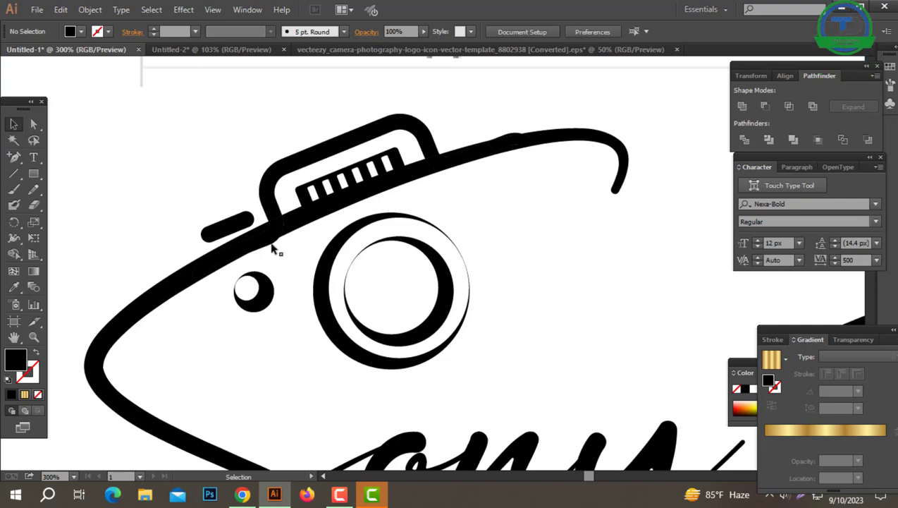
pyautogui.click(286, 265)
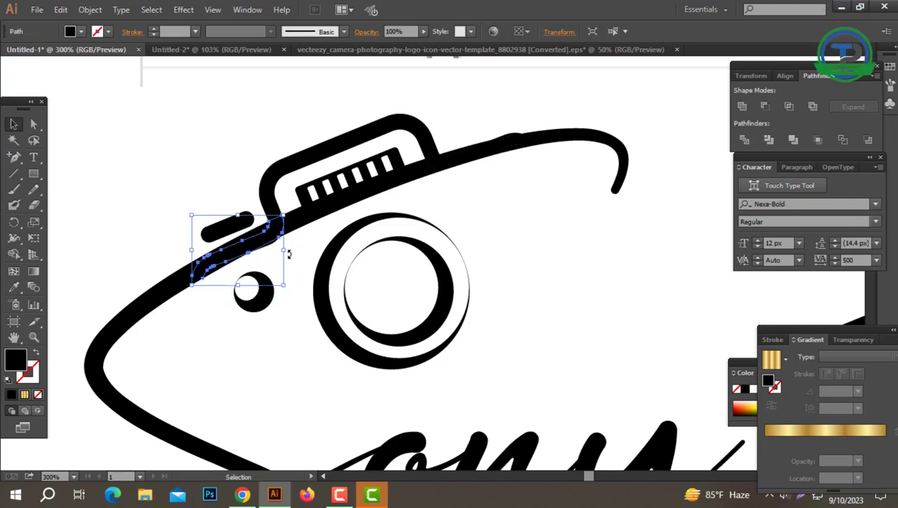
pyautogui.press('Delete')
pyautogui.click(282, 271)
pyautogui.press('Delete')
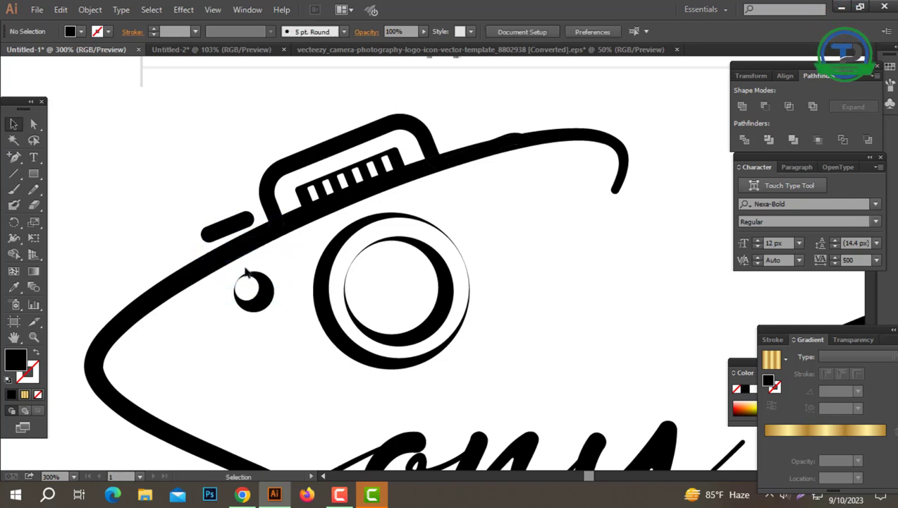
pyautogui.click(220, 277)
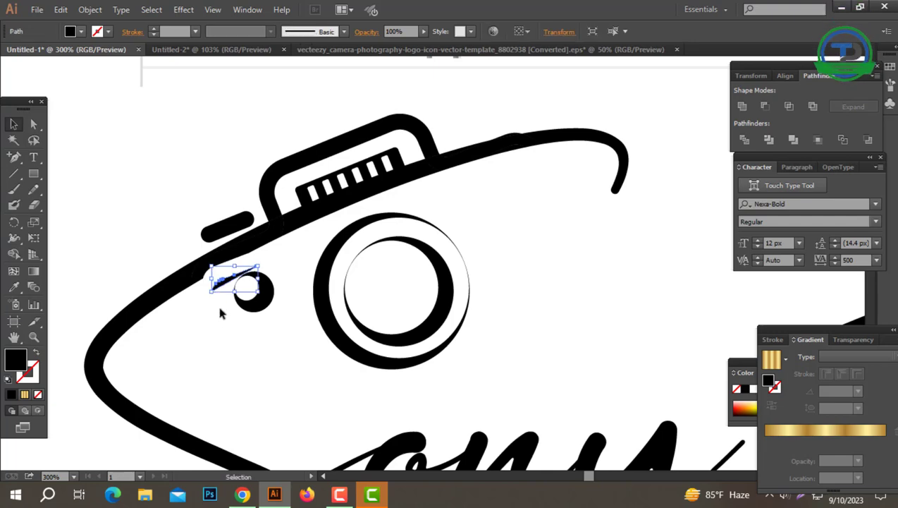
pyautogui.press('Delete')
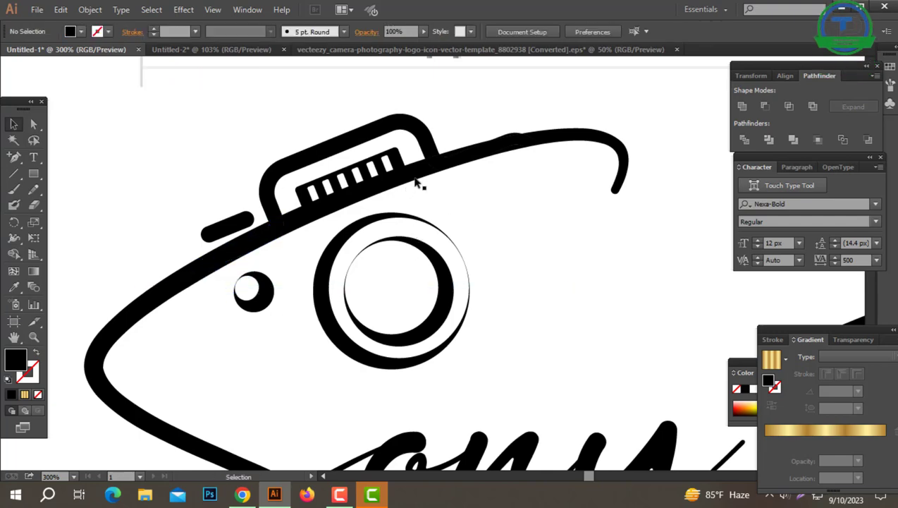
# - Delete the S segment and the unfilled shape under the camera's raised top, plus the small bump on the stroke beyond it
pyautogui.click(435, 208)
pyautogui.press('Delete')
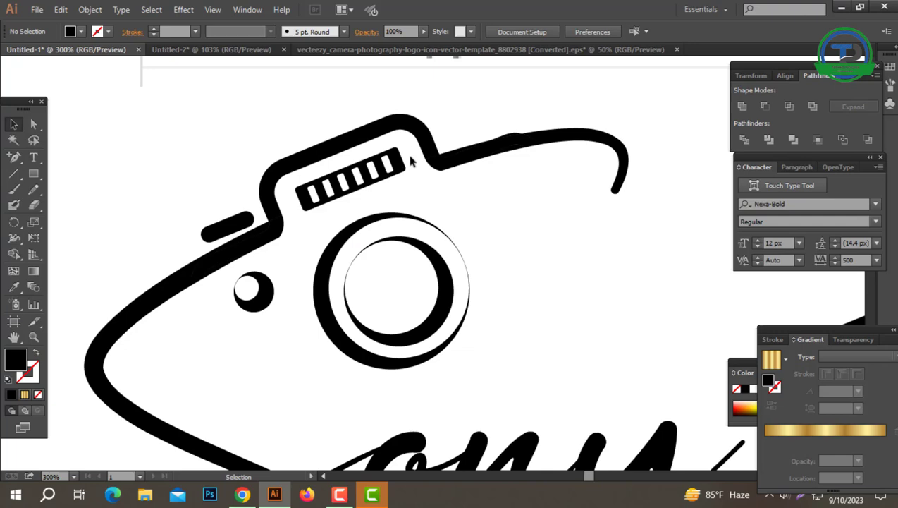
pyautogui.click(413, 162)
pyautogui.click(450, 193)
pyautogui.click(419, 162)
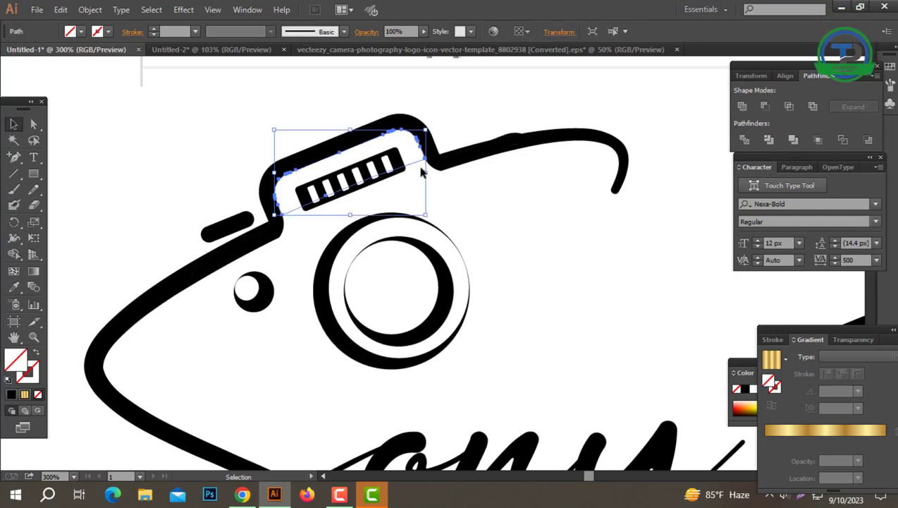
pyautogui.press('Delete')
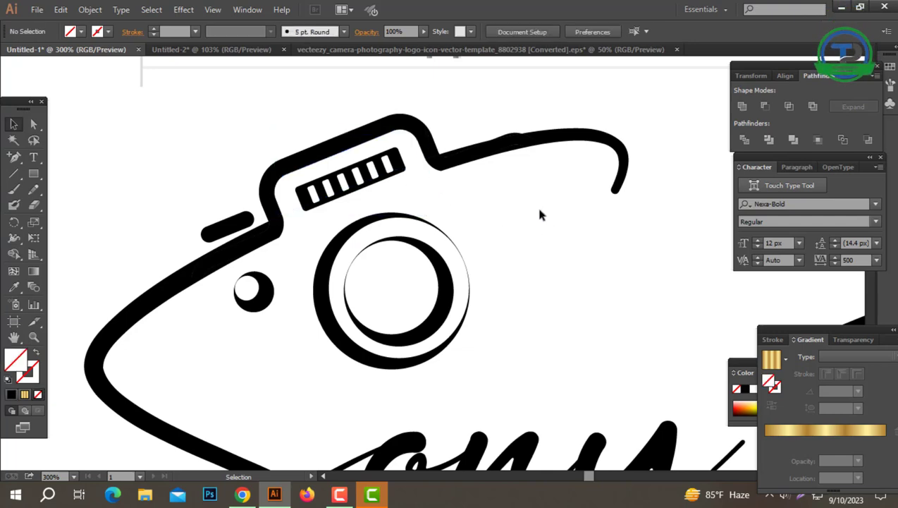
pyautogui.click(507, 123)
pyautogui.press('Delete')
# - Shift the camera's shutter button bar slightly away from the raised top, along the S's stroke
pyautogui.moveTo(237, 229); pyautogui.dragTo(219, 232)
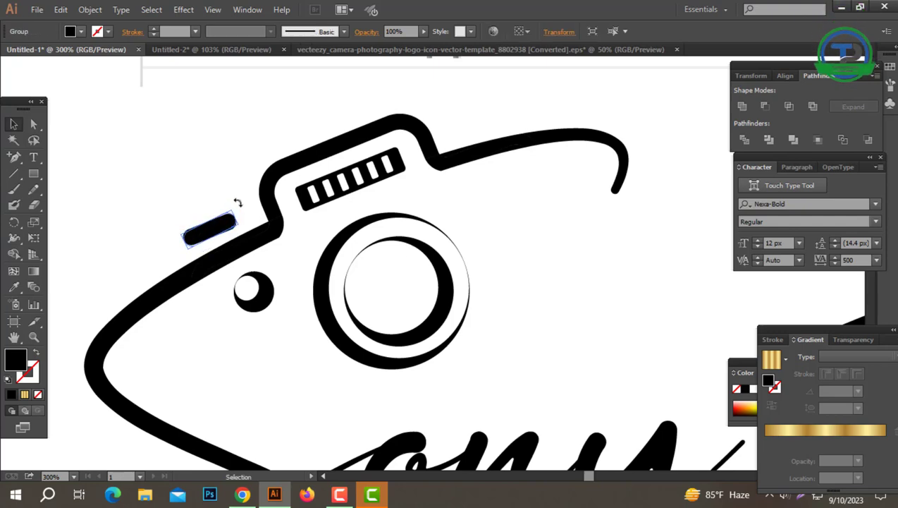
pyautogui.click(507, 227)
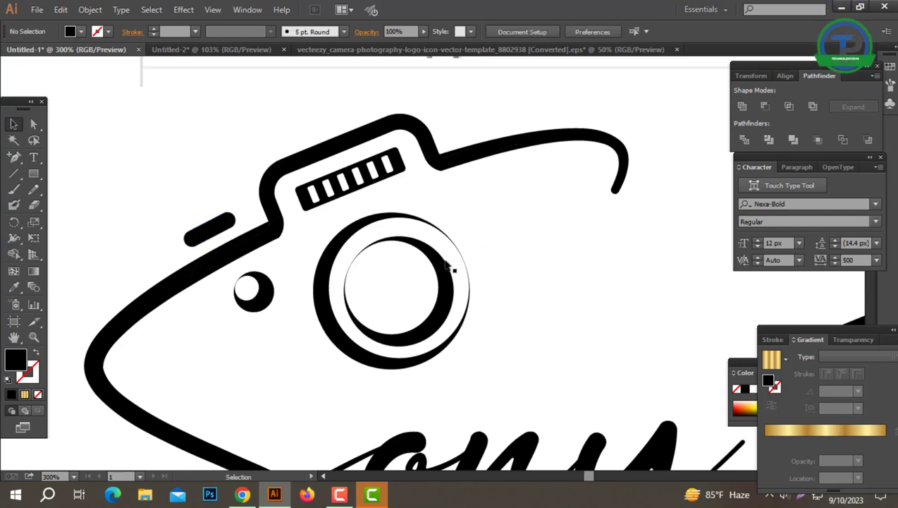
pyautogui.click(273, 293)
pyautogui.click(592, 227)
# - Unite the remaining S and camera outline pieces into one continuous shape, leaving out the lens, grille and shutter button
pyautogui.moveTo(582, 316); pyautogui.dragTo(110, 158)
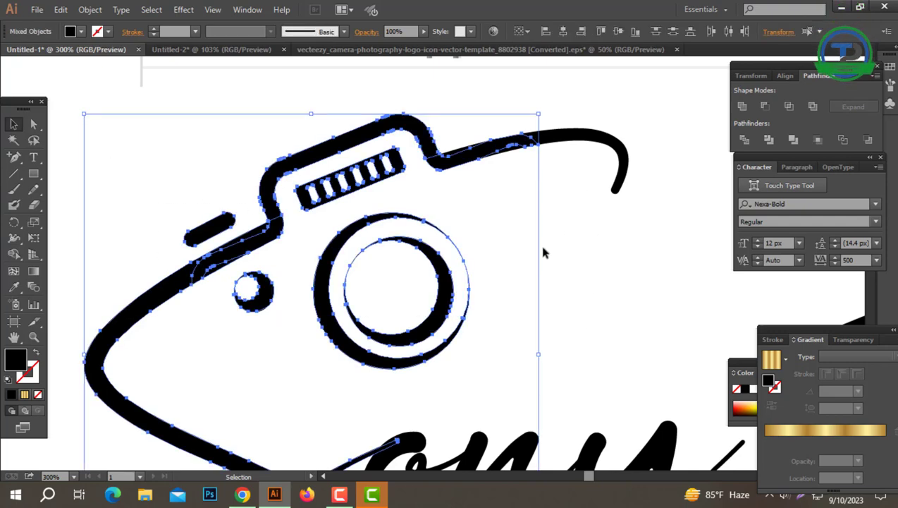
pyautogui.click(553, 202)
pyautogui.moveTo(570, 189); pyautogui.dragTo(429, 134)
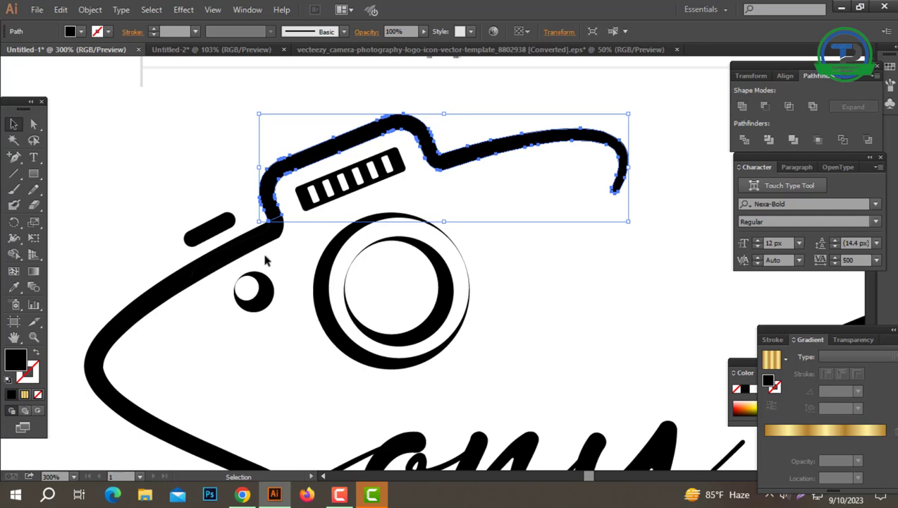
pyautogui.moveTo(286, 253); pyautogui.dragTo(237, 223)
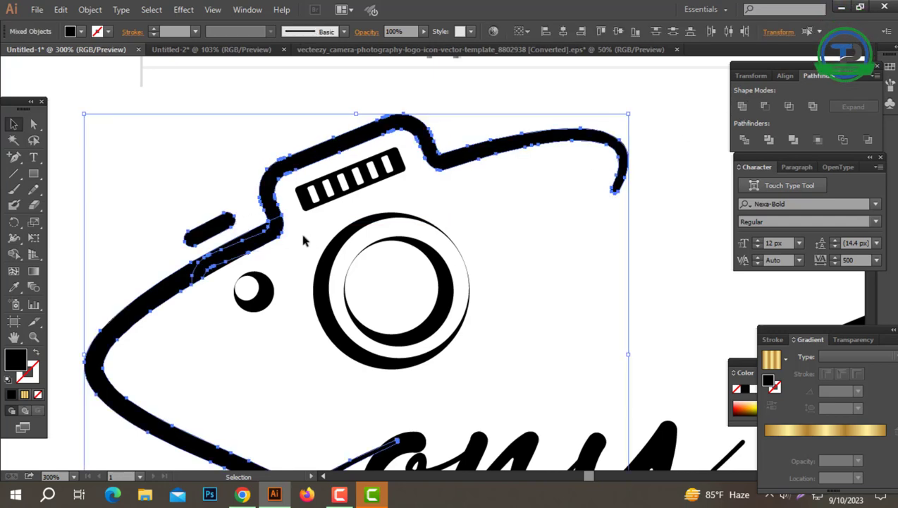
pyautogui.click(265, 234)
pyautogui.moveTo(286, 205); pyautogui.dragTo(127, 341)
pyautogui.click(743, 107)
pyautogui.click(545, 226)
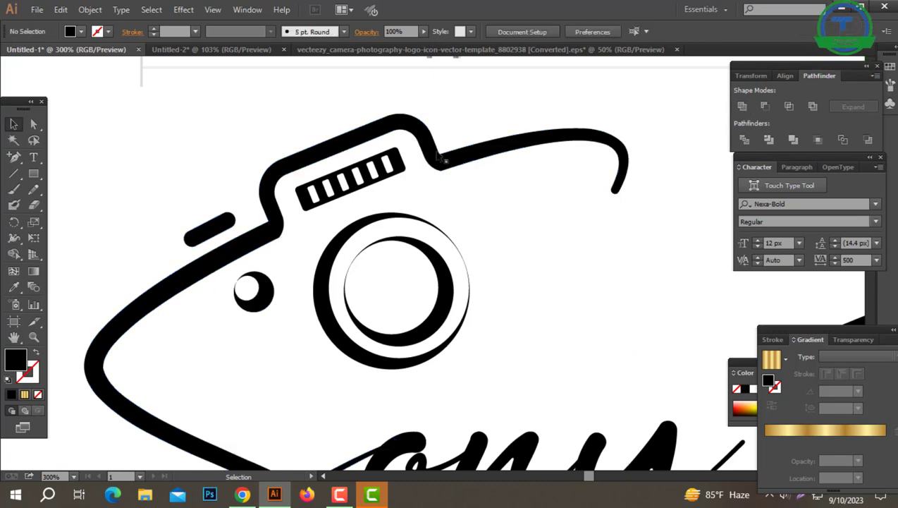
pyautogui.moveTo(476, 107); pyautogui.dragTo(196, 360)
pyautogui.click(491, 287)
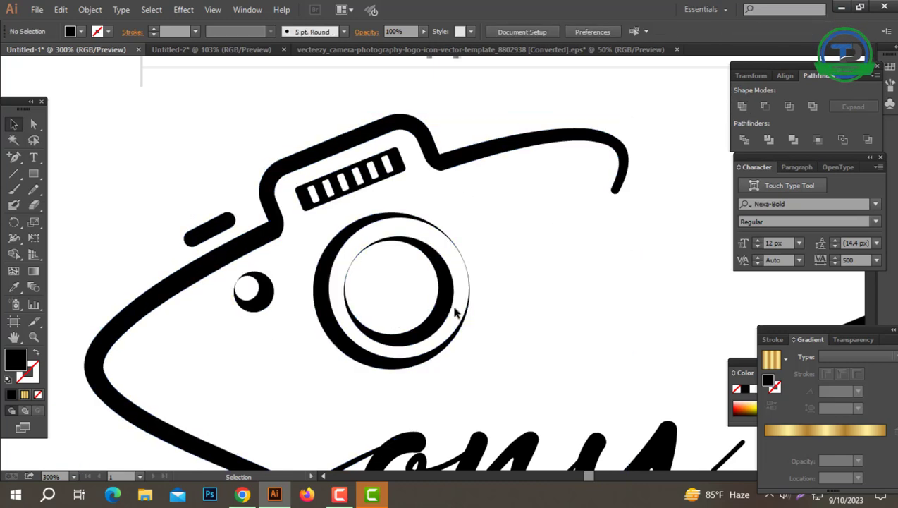
# - Enlarge the camera's lens rings slightly beneath the raised top
pyautogui.keyDown('ctrl'); pyautogui.keyDown('alt'); pyautogui.click(474, 290); pyautogui.keyUp('alt'); pyautogui.keyUp('ctrl')
pyautogui.keyDown('ctrl'); pyautogui.keyDown('alt'); pyautogui.click(474, 290); pyautogui.keyUp('alt'); pyautogui.keyUp('ctrl')
pyautogui.moveTo(432, 213); pyautogui.dragTo(337, 273)
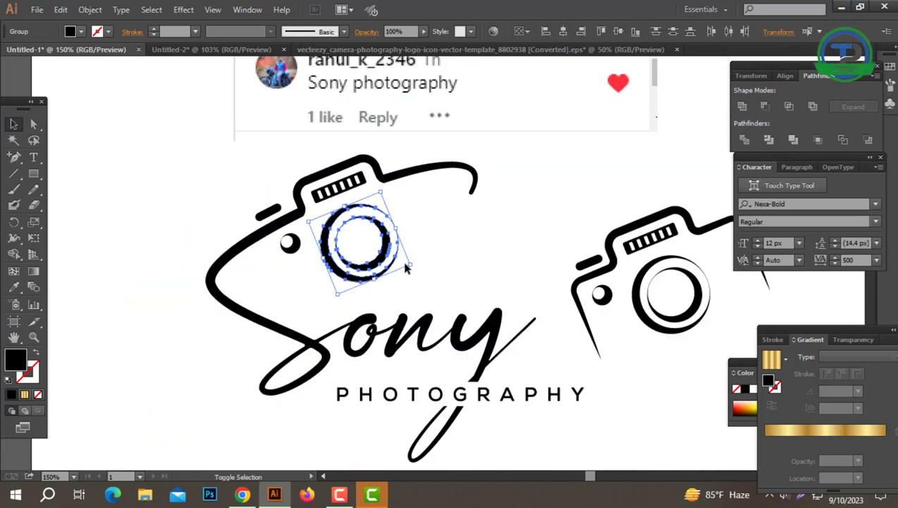
pyautogui.click(483, 242)
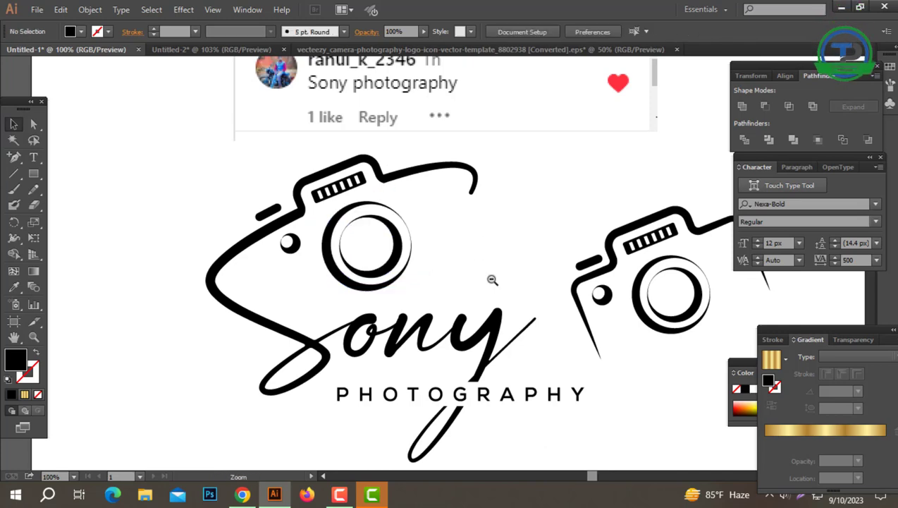
# - Move the spare tilted camera copy off the artboard, clear of the Sony logo
pyautogui.keyDown('ctrl'); pyautogui.keyDown('alt'); pyautogui.click(494, 280); pyautogui.keyUp('alt'); pyautogui.keyUp('ctrl')
pyautogui.keyDown('ctrl'); pyautogui.keyDown('alt'); pyautogui.click(494, 280); pyautogui.keyUp('alt'); pyautogui.keyUp('ctrl')
pyautogui.keyDown('ctrl'); pyautogui.click(416, 264); pyautogui.keyUp('ctrl')
pyautogui.keyDown('ctrl'); pyautogui.click(425, 260); pyautogui.keyUp('ctrl')
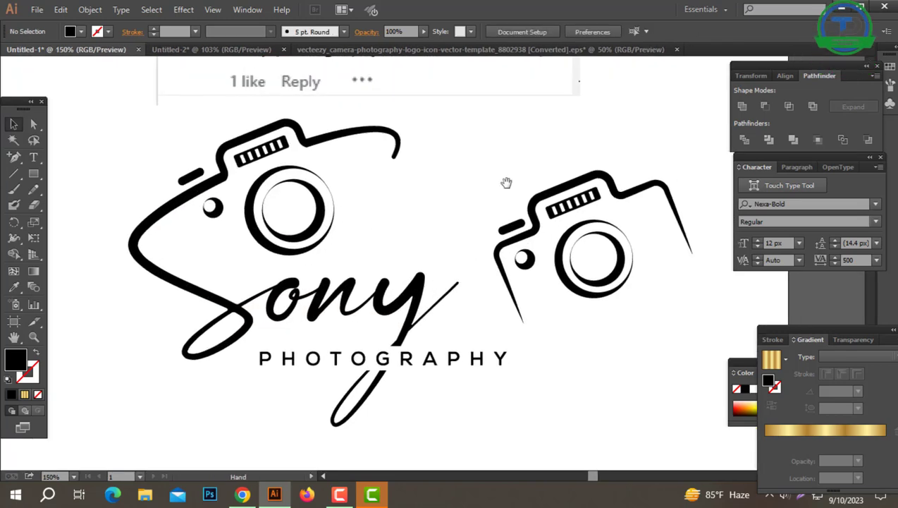
pyautogui.moveTo(507, 183); pyautogui.dragTo(700, 321)
pyautogui.keyDown('ctrl'); pyautogui.keyDown('alt'); pyautogui.click(577, 262); pyautogui.keyUp('alt'); pyautogui.keyUp('ctrl')
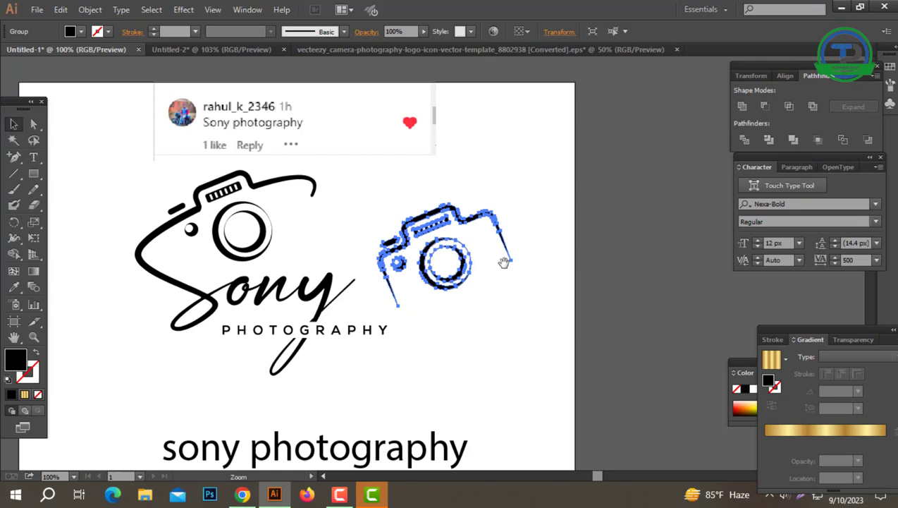
pyautogui.moveTo(434, 235); pyautogui.dragTo(651, 238)
pyautogui.click(449, 243)
pyautogui.moveTo(605, 186); pyautogui.dragTo(632, 322)
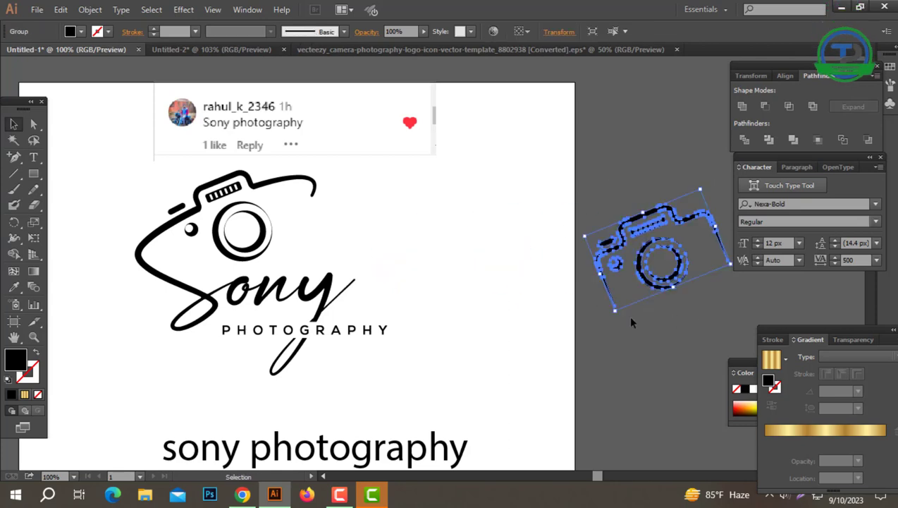
# - Recolour the spare camera copy off the artboard with the dark grey sampled from the pasteboard, using the Eyedropper, and deselect it
pyautogui.click(591, 181)
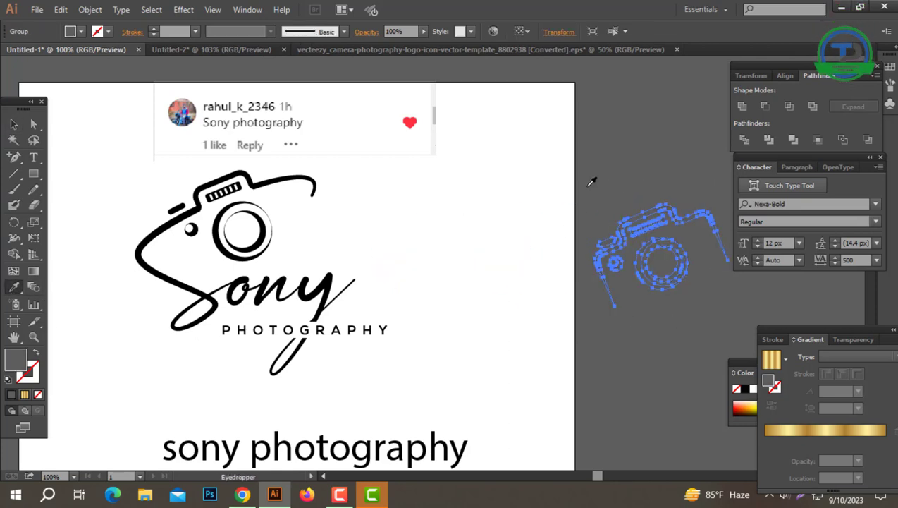
pyautogui.hotkey('ctrl', 'shift', 'a')
pyautogui.click(14, 129)
pyautogui.hotkey('ctrl', '0')
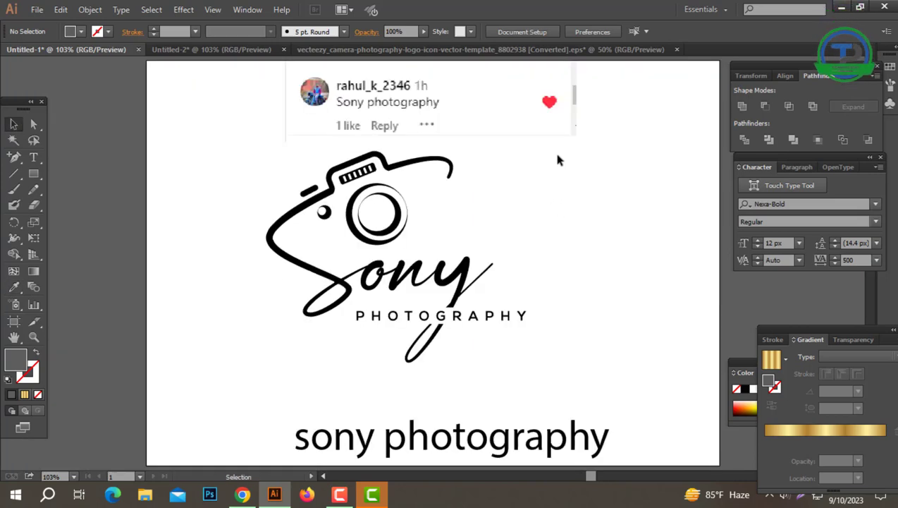
# - Ungroup the merged S and camera artwork and move the small round dot to the other side of the lens, beneath the stroke's curved end
pyautogui.moveTo(217, 335); pyautogui.dragTo(214, 340)
pyautogui.click(430, 229)
pyautogui.keyDown('alt'); pyautogui.scroll(2, 299, 225); pyautogui.keyUp('alt')
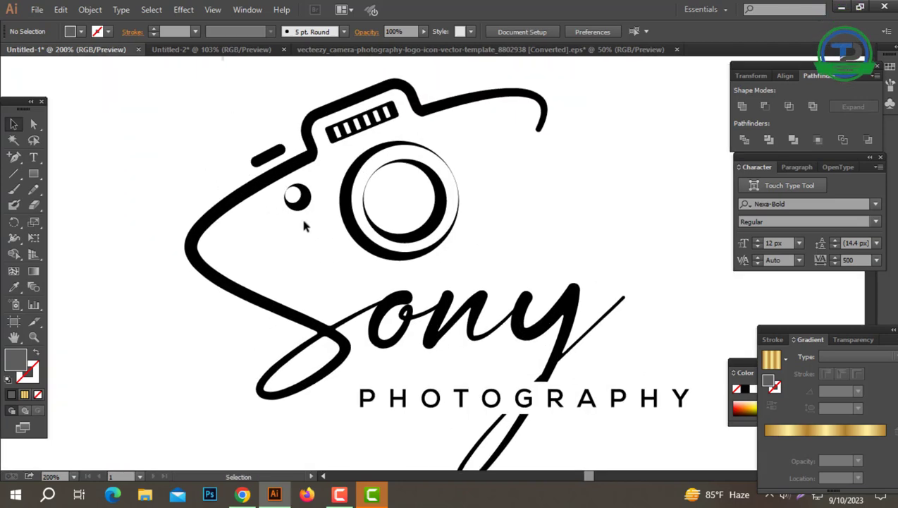
pyautogui.click(297, 198)
pyautogui.rightClick(297, 203)
pyautogui.click(338, 280)
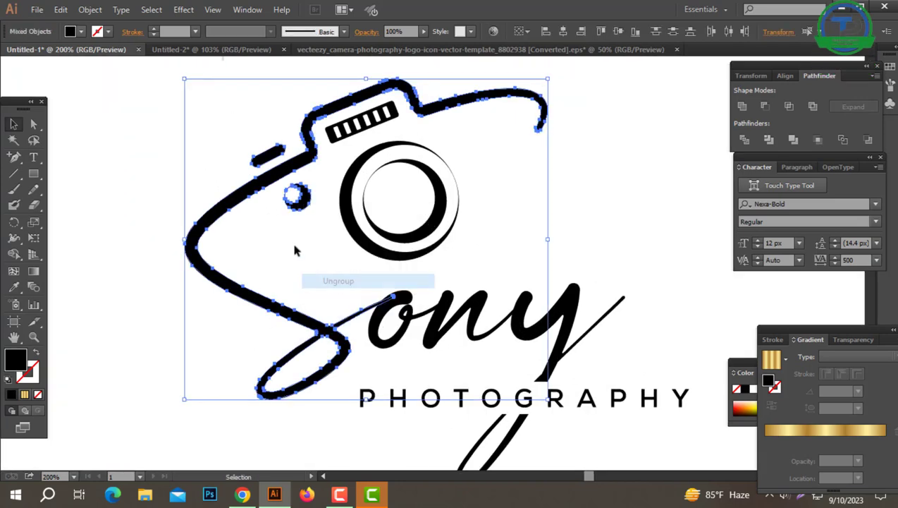
pyautogui.click(295, 251)
pyautogui.click(299, 201)
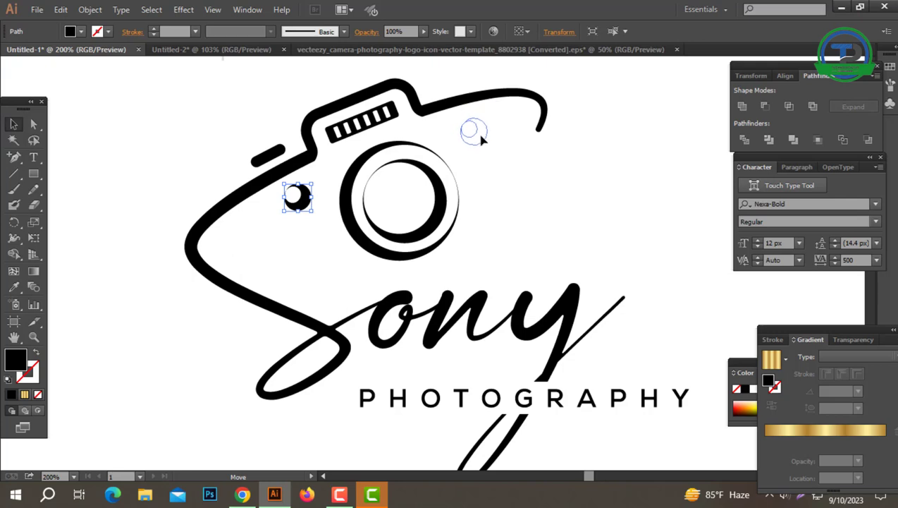
pyautogui.moveTo(480, 138); pyautogui.dragTo(482, 130)
pyautogui.click(530, 170)
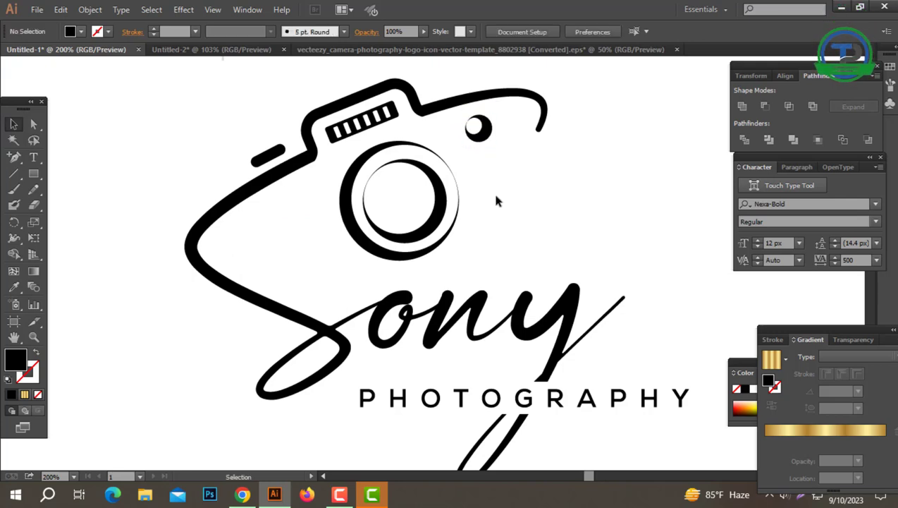
# - Move the camera's lens rings slightly lower and enlarge them to fill the space above the lettering
pyautogui.click(369, 237)
pyautogui.moveTo(369, 238); pyautogui.dragTo(381, 254)
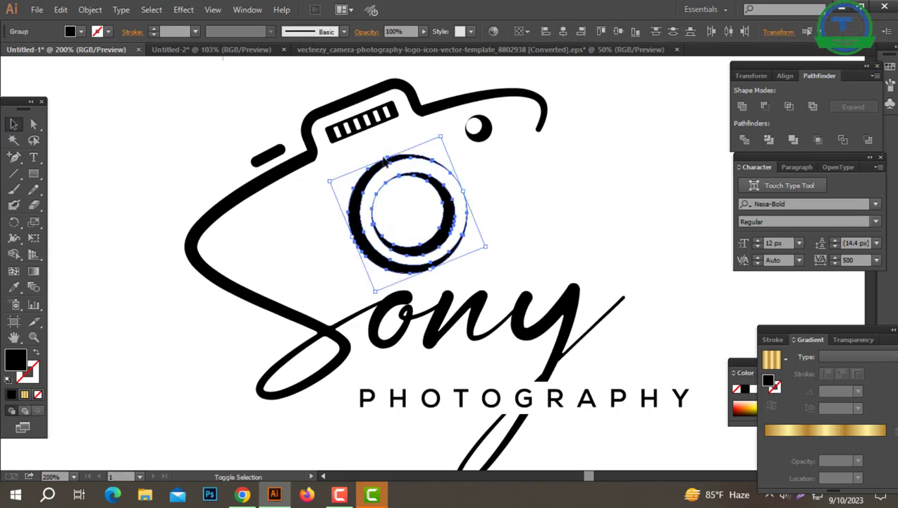
pyautogui.moveTo(380, 149); pyautogui.dragTo(382, 139)
pyautogui.click(459, 299)
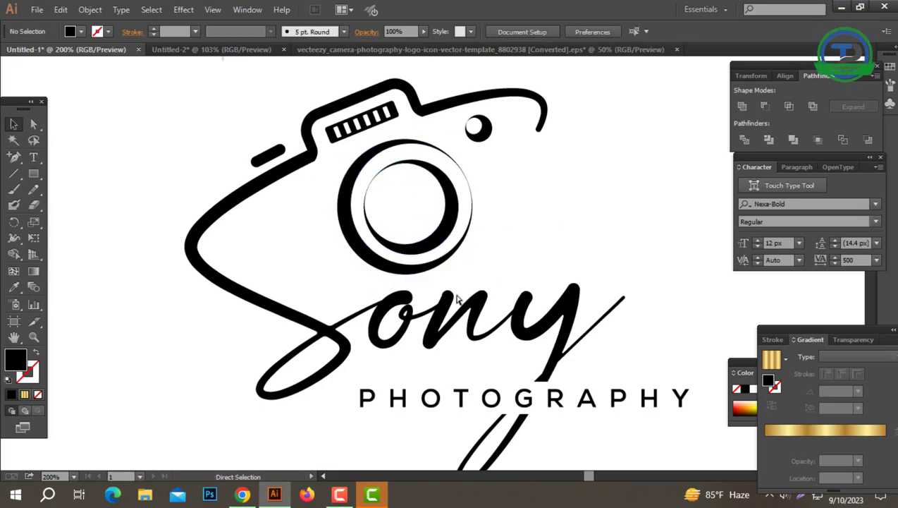
# - Group all pieces of the Sony Photography logo, including the camera, lettering and tagline
pyautogui.hotkey('ctrl', '0')
pyautogui.moveTo(560, 366); pyautogui.dragTo(177, 157)
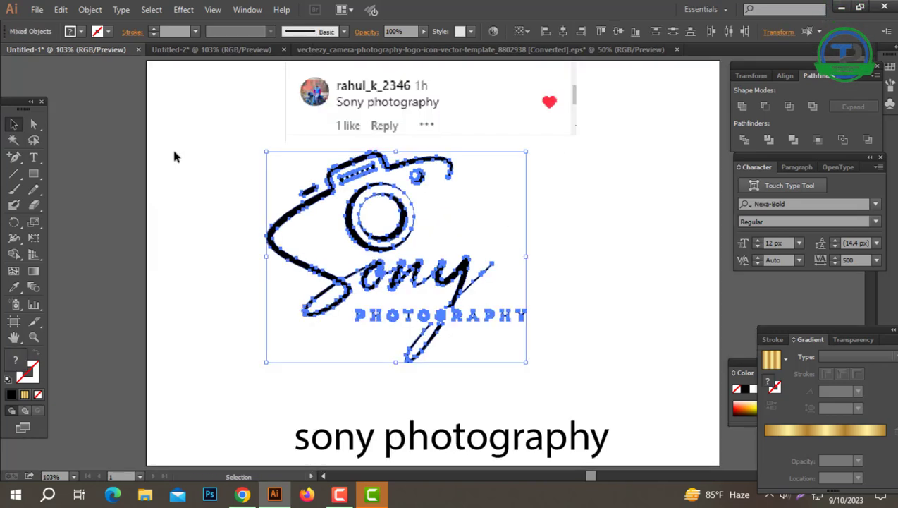
pyautogui.rightClick(392, 185)
pyautogui.click(428, 243)
pyautogui.click(572, 189)
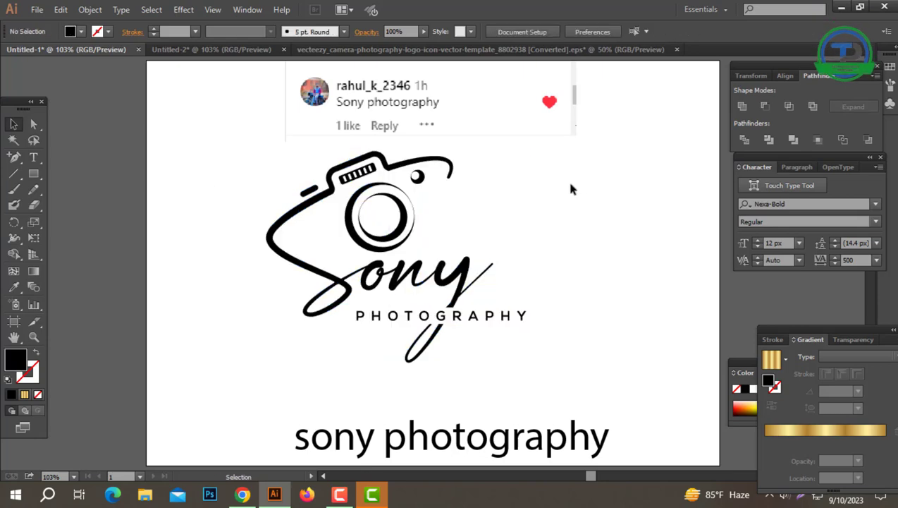
pyautogui.moveTo(197, 346); pyautogui.dragTo(197, 346)
pyautogui.rightClick(407, 224)
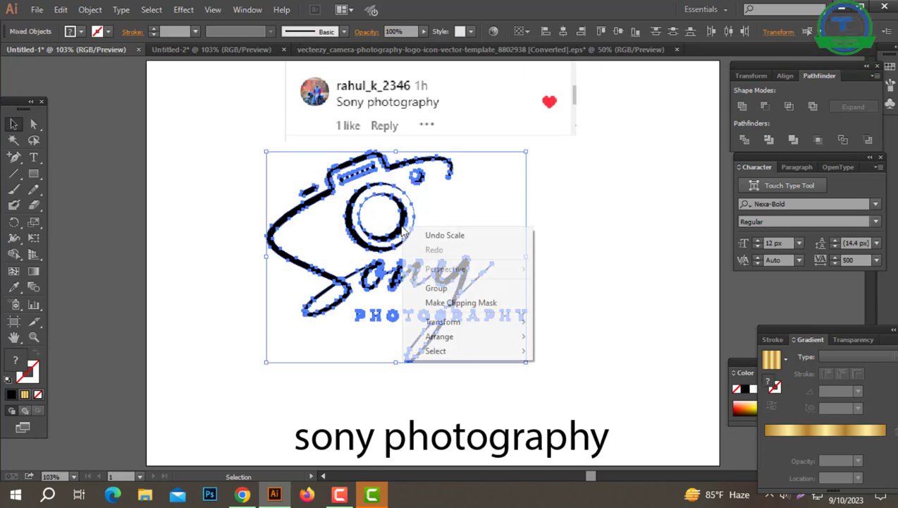
pyautogui.click(441, 287)
pyautogui.click(529, 250)
# - Delete the comment screenshot and the plain "sony photography" text, and enlarge the grouped logo slightly
pyautogui.click(461, 133)
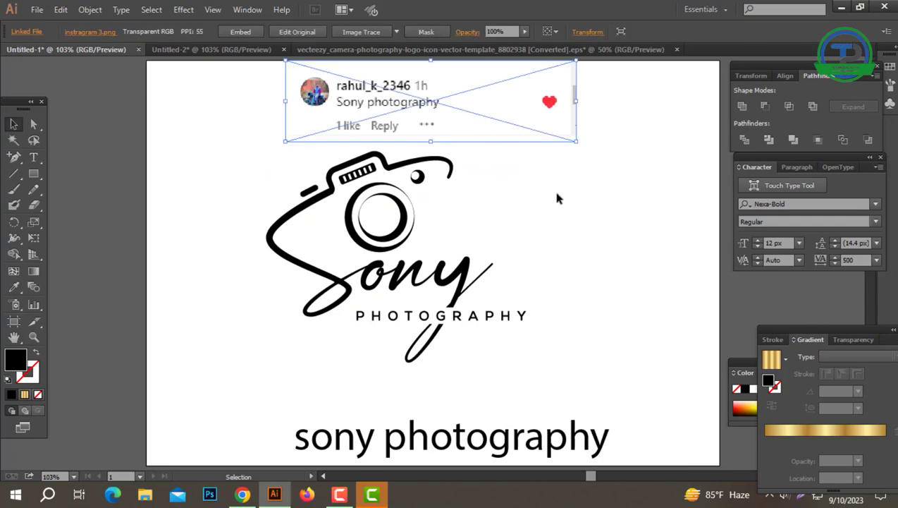
pyautogui.press('Delete')
pyautogui.click(524, 452)
pyautogui.press('Delete')
pyautogui.moveTo(508, 154); pyautogui.dragTo(551, 381)
pyautogui.hotkey('ctrl', 'shift', 'a')
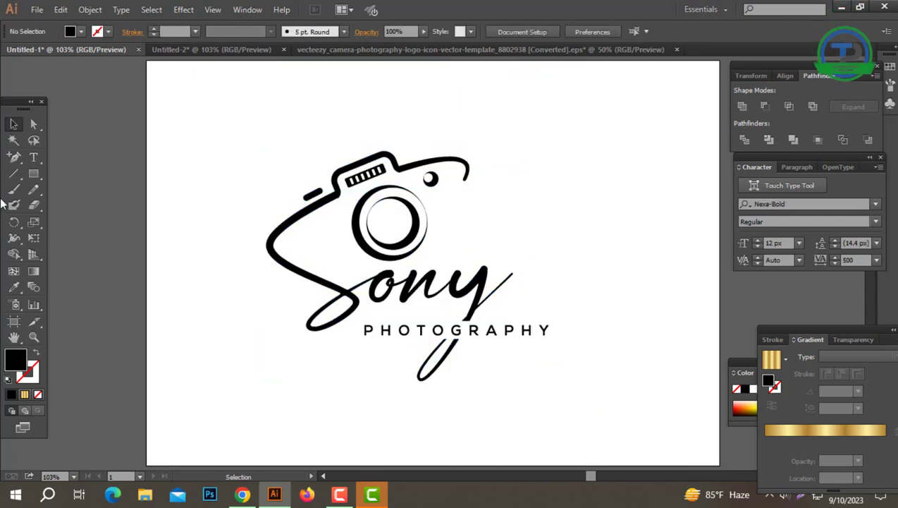
# - Cover the artboard with a black rectangle about 11.69 in wide and 9 in high
pyautogui.click(34, 174)
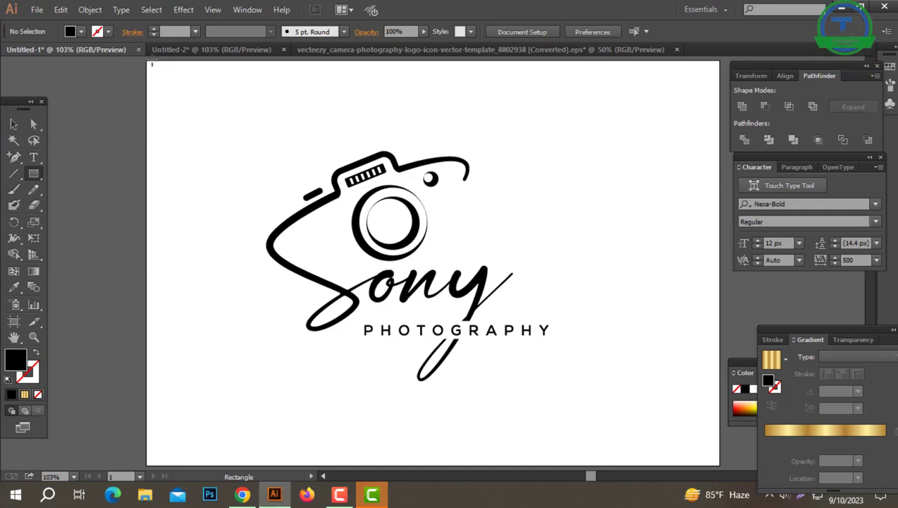
pyautogui.moveTo(482, 299); pyautogui.dragTo(719, 466)
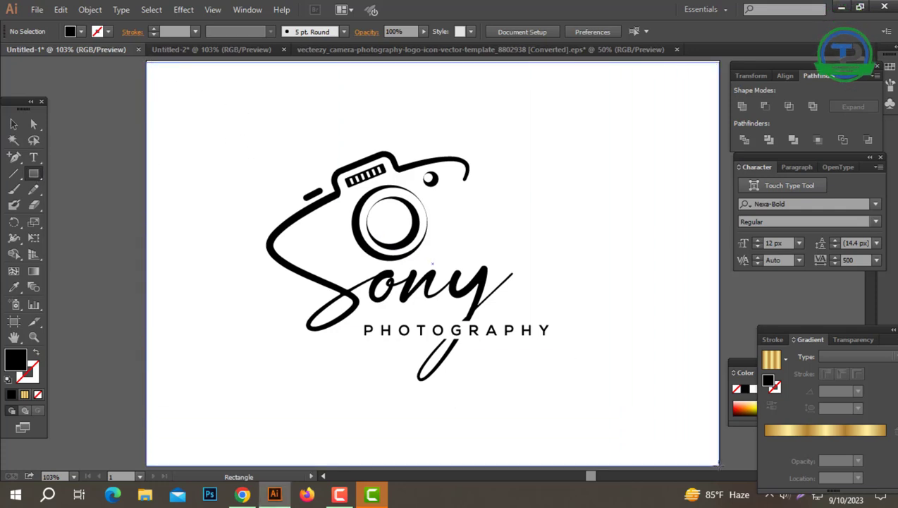
pyautogui.click(13, 124)
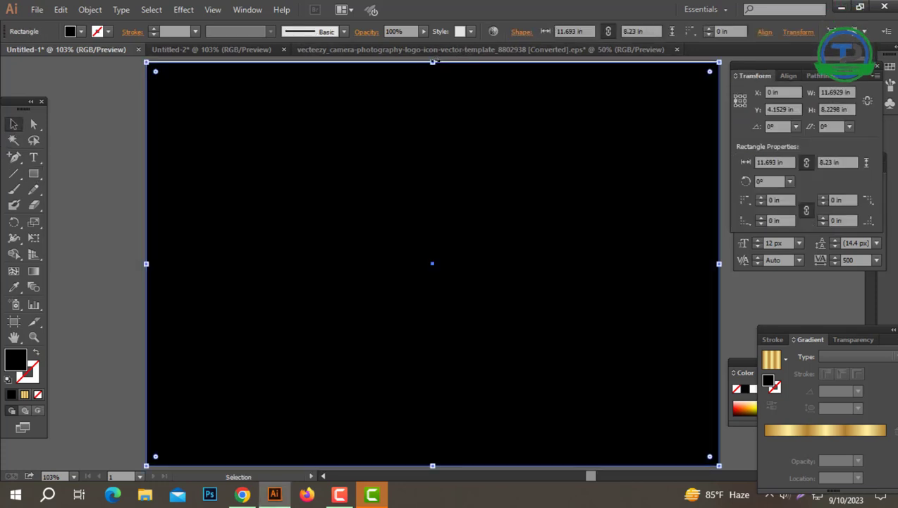
pyautogui.moveTo(432, 62); pyautogui.dragTo(433, 55)
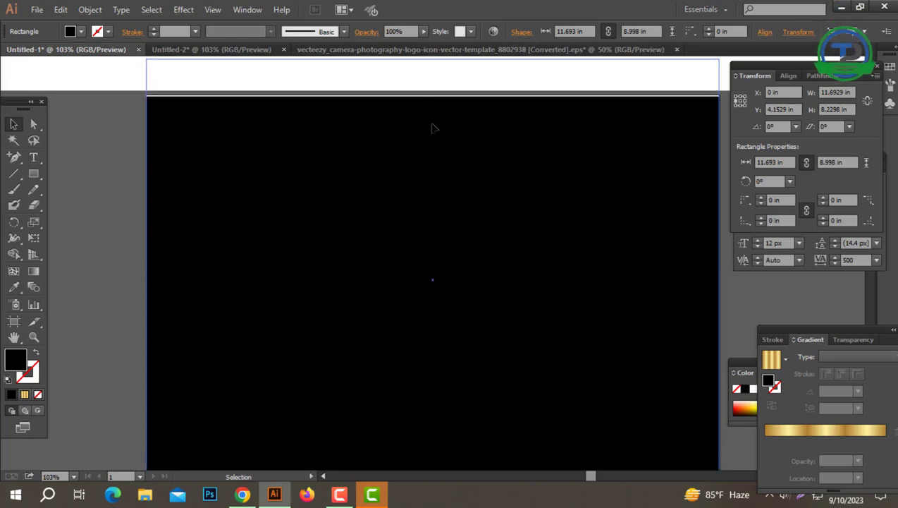
pyautogui.moveTo(434, 196); pyautogui.dragTo(437, 202)
# - Send the black rectangle to the back, behind the logo, and lock it as the background
pyautogui.rightClick(437, 204)
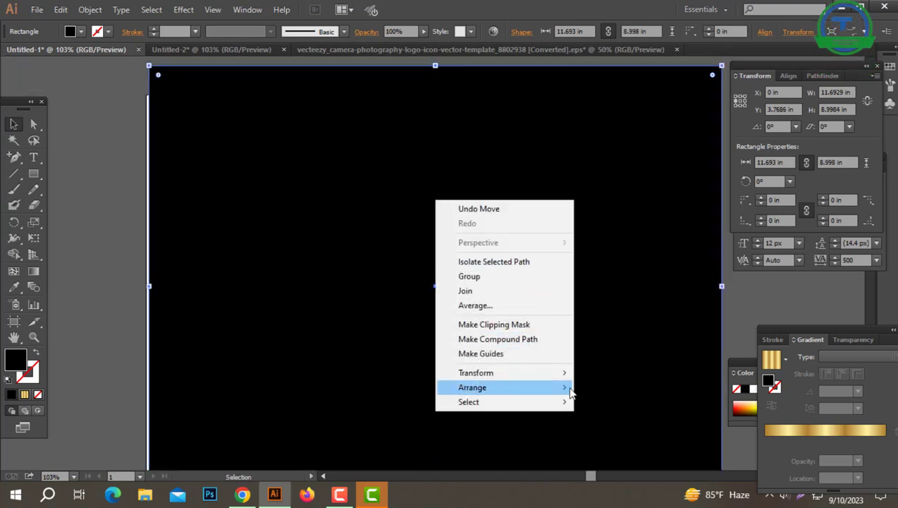
pyautogui.moveTo(557, 385)
pyautogui.click(631, 430)
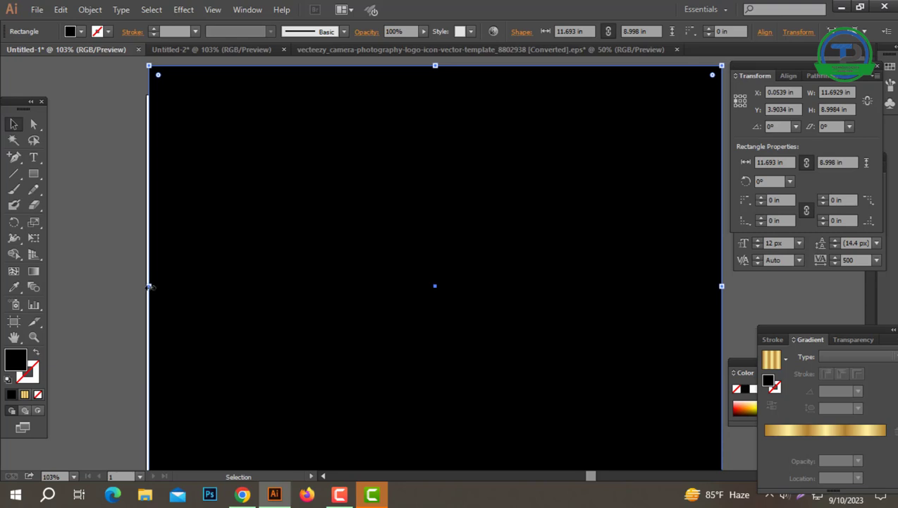
pyautogui.hotkey('ctrl', '2')
# - Fill the whole logo group with white (FFFFFF) against the black background
pyautogui.moveTo(612, 130); pyautogui.dragTo(237, 407)
pyautogui.rightClick(385, 253)
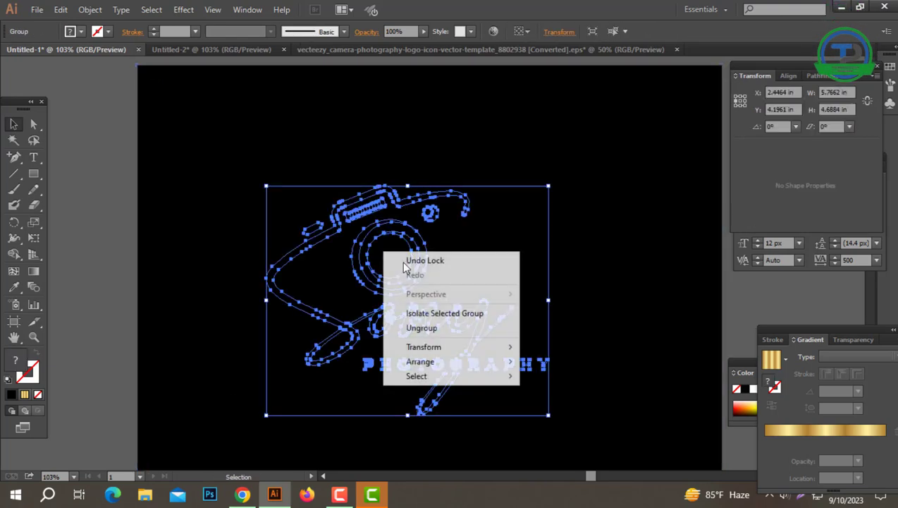
pyautogui.doubleClick(17, 359)
pyautogui.moveTo(429, 208); pyautogui.dragTo(260, 131)
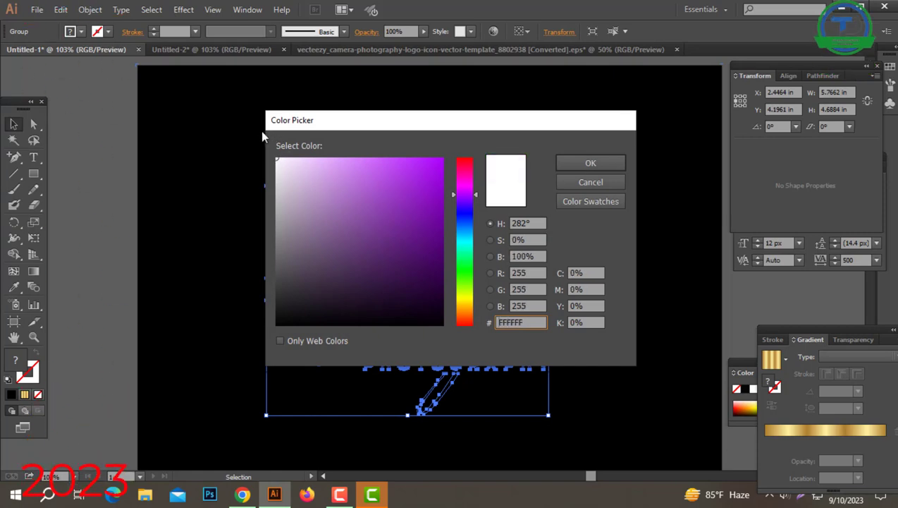
pyautogui.press('Return')
pyautogui.click(277, 182)
# - Ungroup the logo and delete the white shape filling the S's lower loop
pyautogui.click(345, 349)
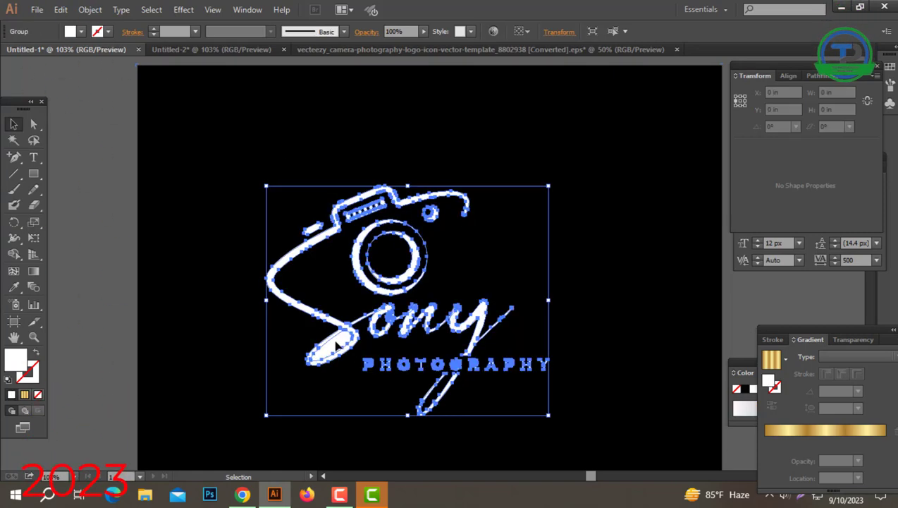
pyautogui.rightClick(332, 338)
pyautogui.click(346, 416)
pyautogui.click(330, 408)
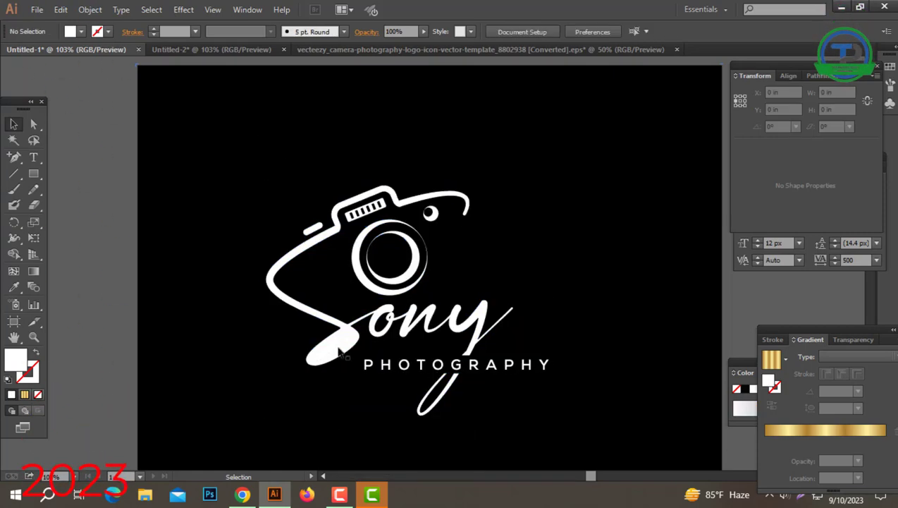
pyautogui.click(337, 350)
pyautogui.press('Delete')
# - Regroup the logo, cut and paste it to centre it on the black background, and show the artboard with the panels hidden
pyautogui.moveTo(591, 407); pyautogui.dragTo(203, 137)
pyautogui.hotkey('ctrl', 'g')
pyautogui.hotkey('ctrl', 'x')
pyautogui.scroll(-1, 202, 137)
pyautogui.hotkey('ctrl', 'v')
pyautogui.click(249, 160)
pyautogui.press('Tab')
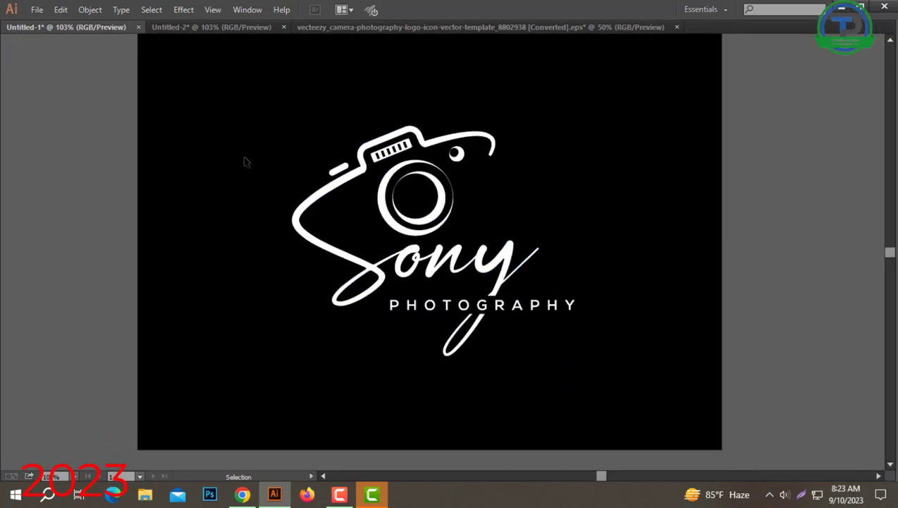
pyautogui.hotkey('ctrl', '0')
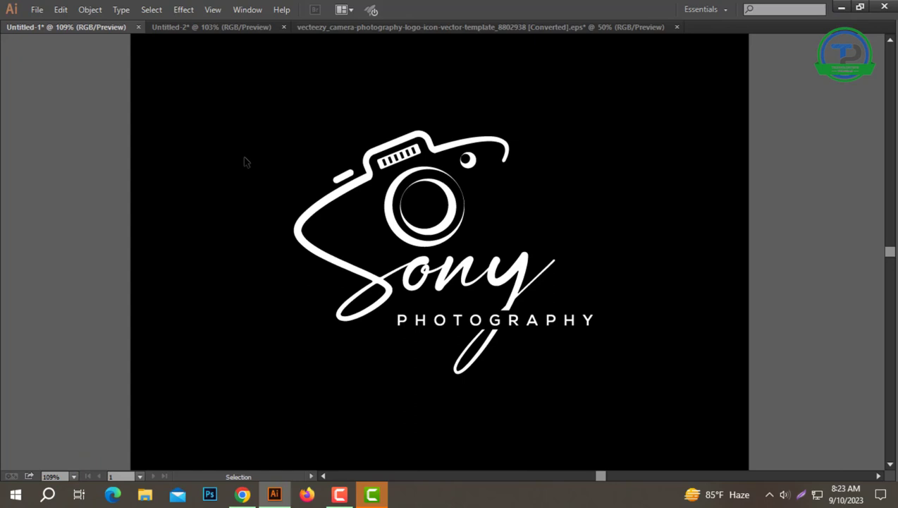